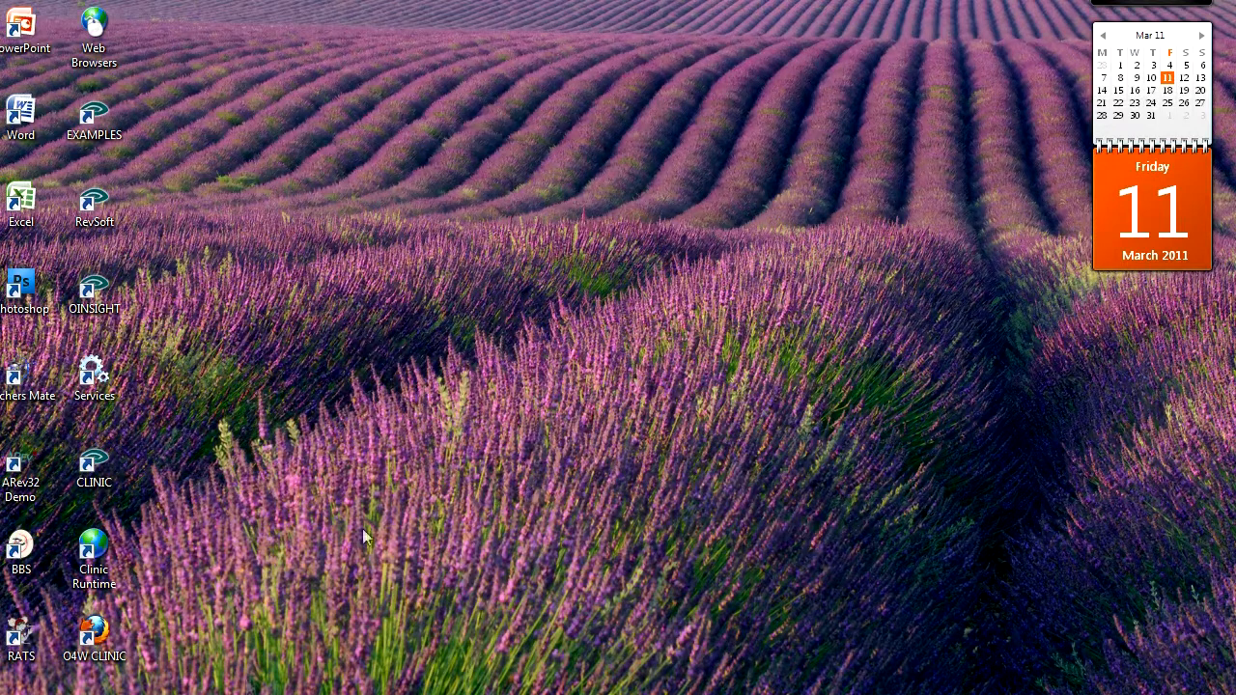
# - Launch the CLINIC application, open its patient record entry form and load the first patient by hospital number
pyautogui.doubleClick(96, 468)
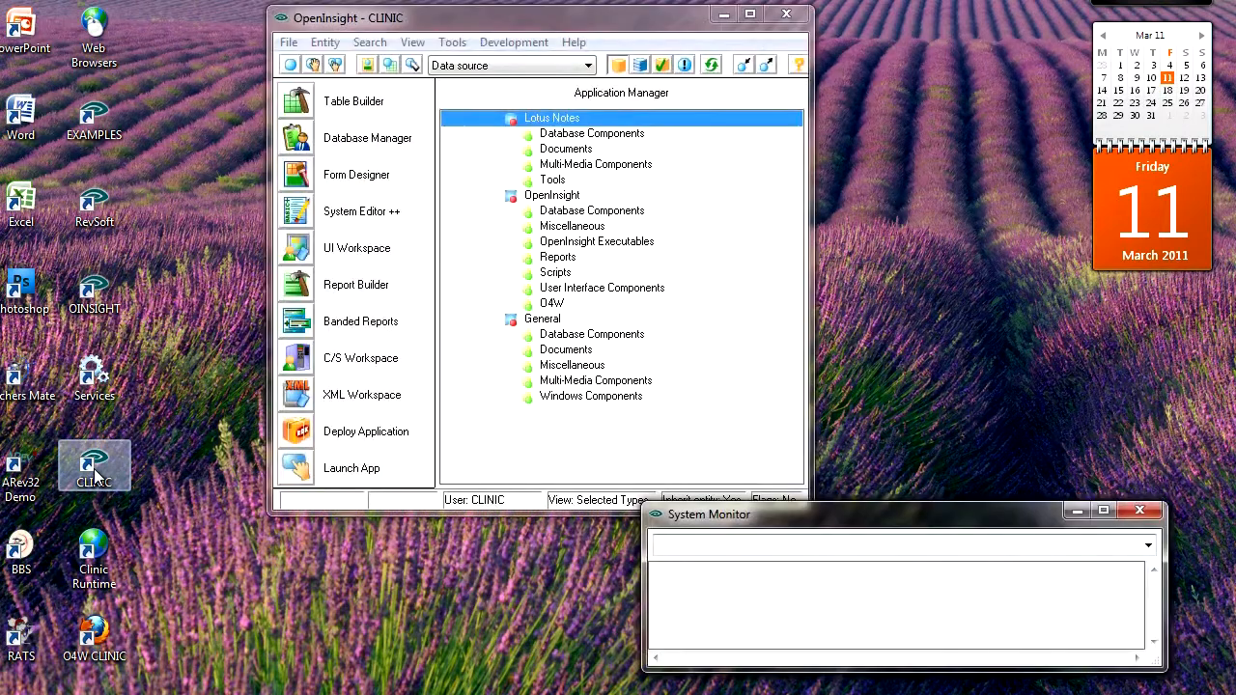
pyautogui.click(298, 471)
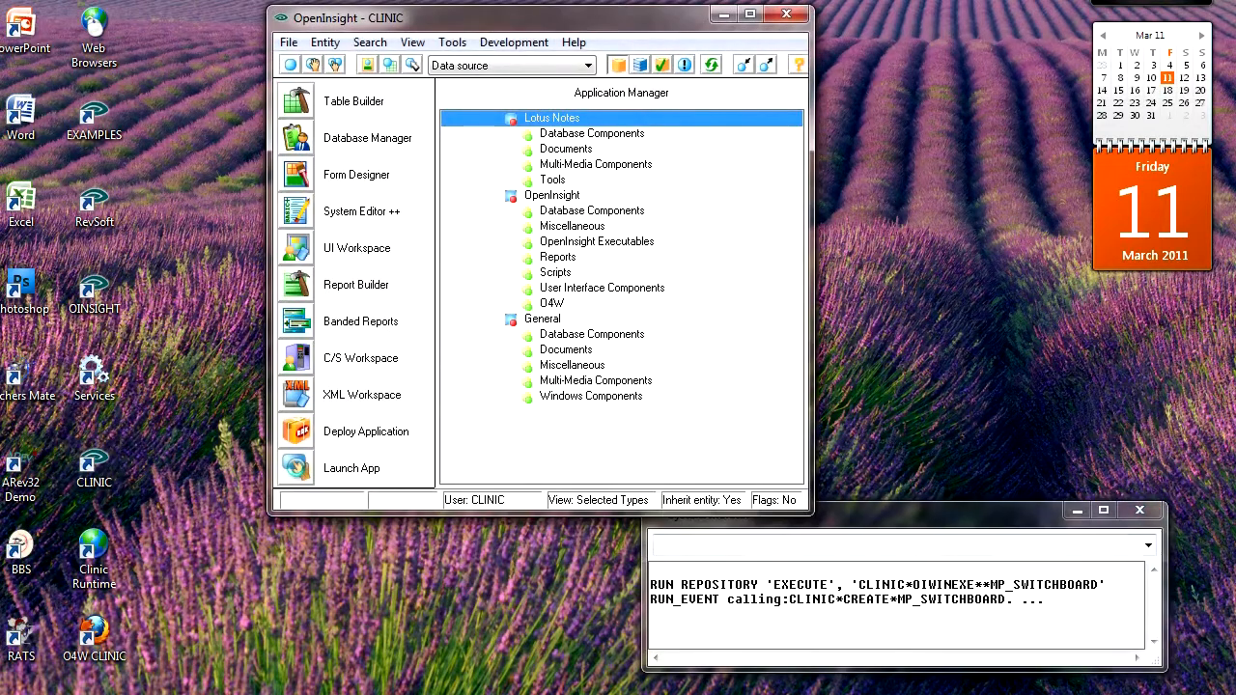
pyautogui.click(403, 166)
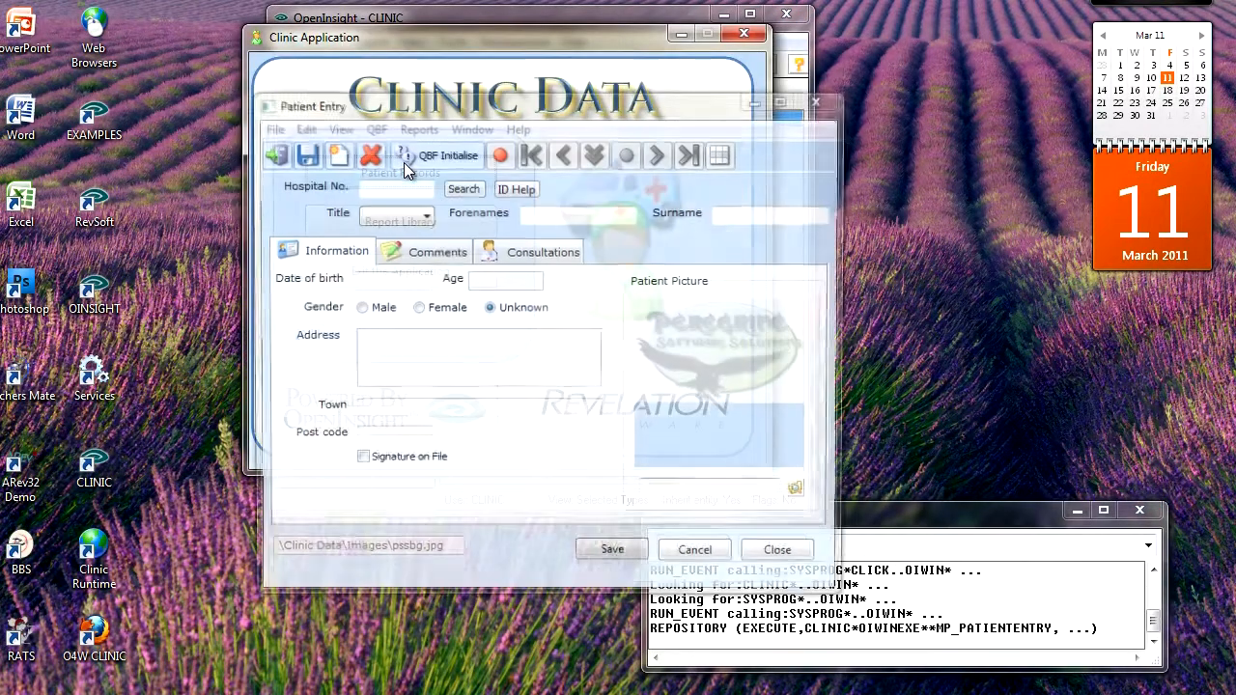
pyautogui.write('1')
pyautogui.press('Tab')
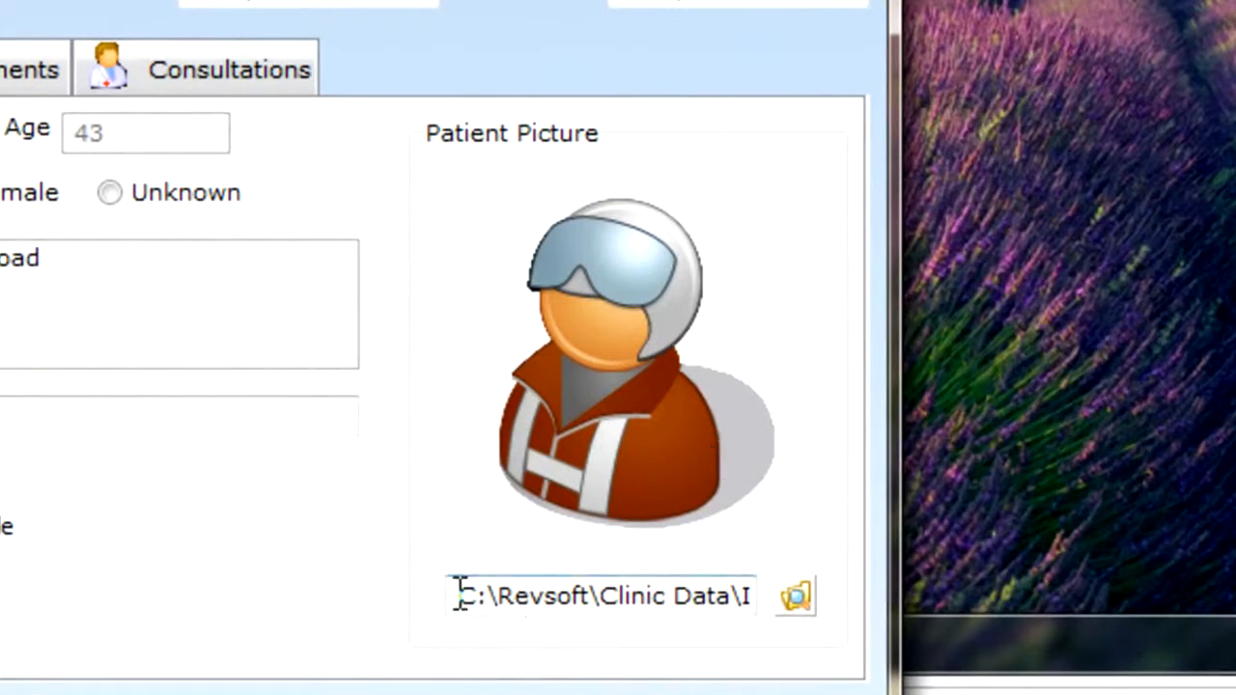
# - Examine the Patient Picture path of this record and of a patient whose picture is stored at a web address
pyautogui.moveTo(462, 596); pyautogui.dragTo(772, 591)
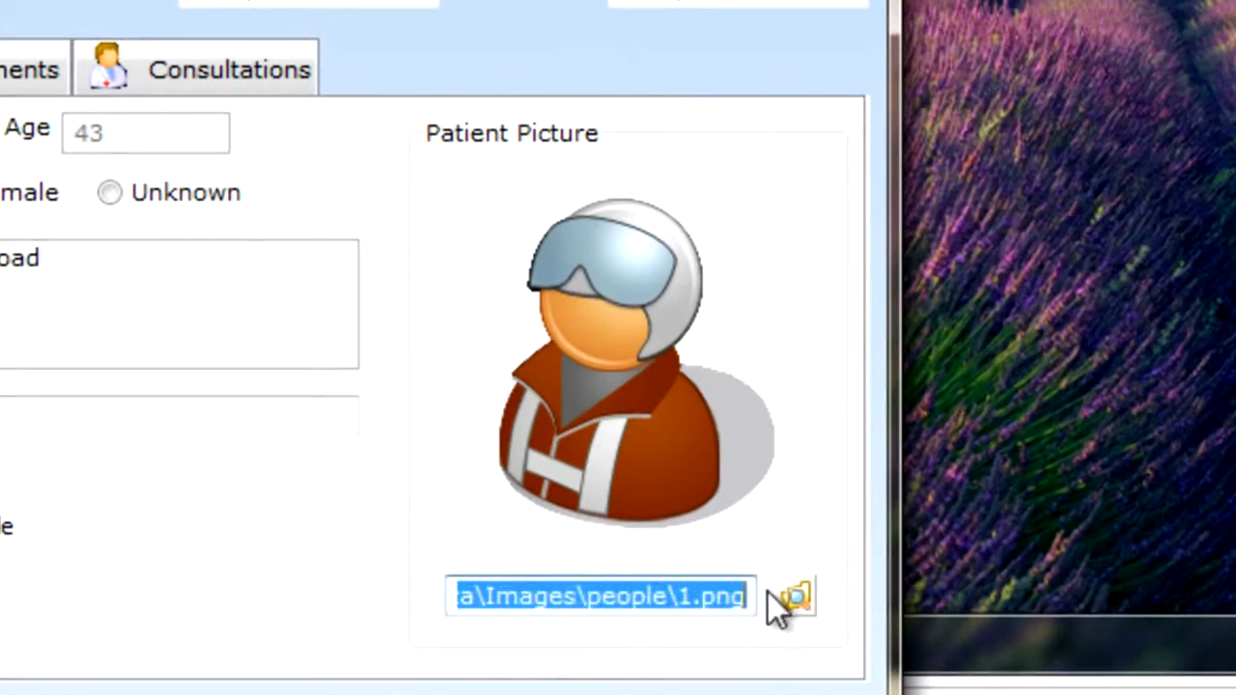
pyautogui.click(0, 126)
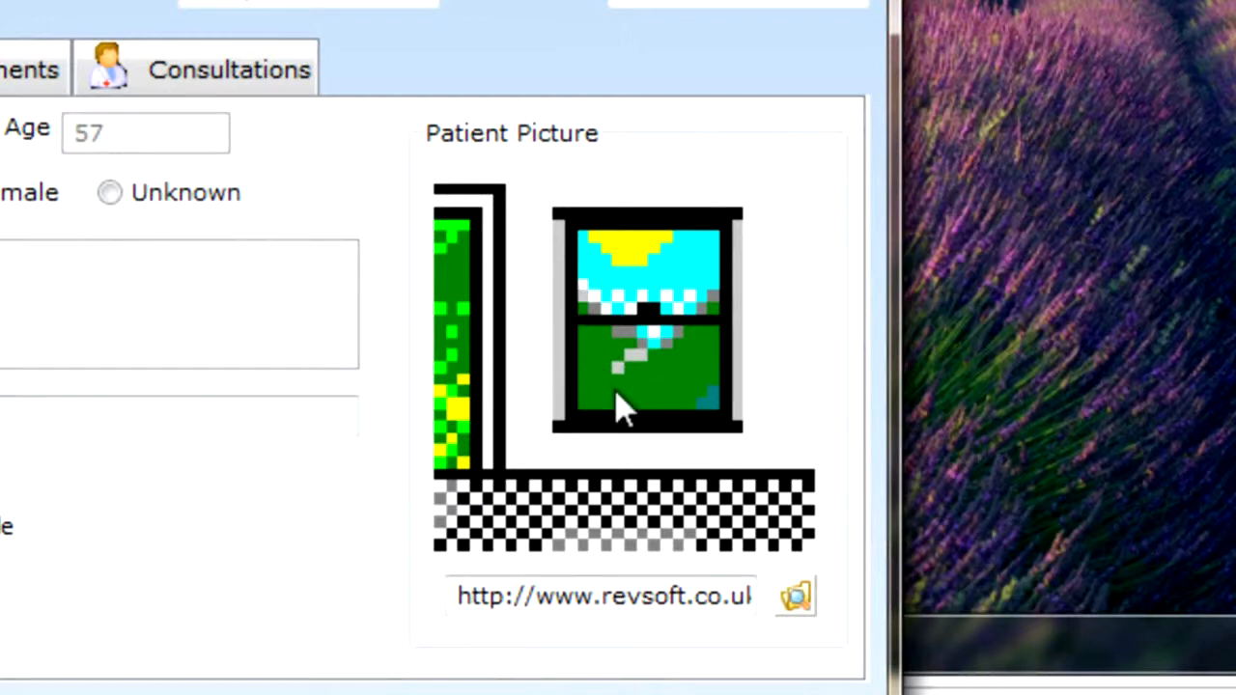
pyautogui.moveTo(457, 598); pyautogui.dragTo(781, 590)
pyautogui.moveTo(538, 580); pyautogui.dragTo(325, 590)
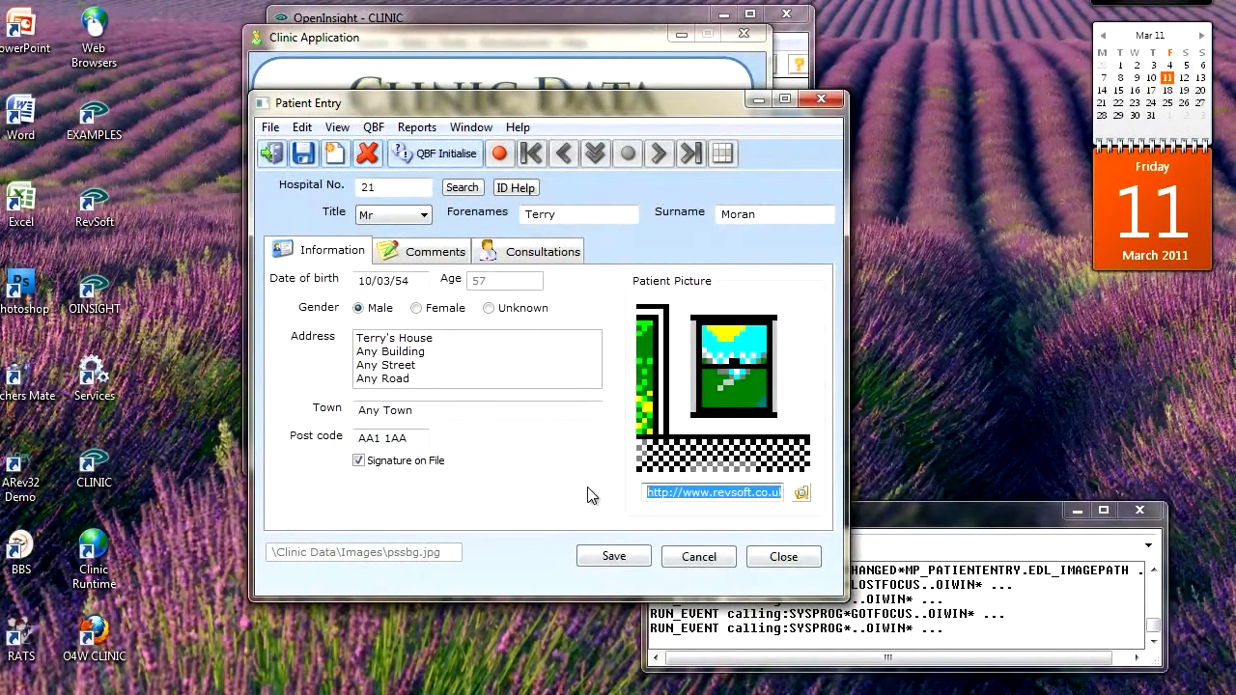
# - Open the O4W CLINIC site and log in as O4W with the account password
pyautogui.click(99, 642)
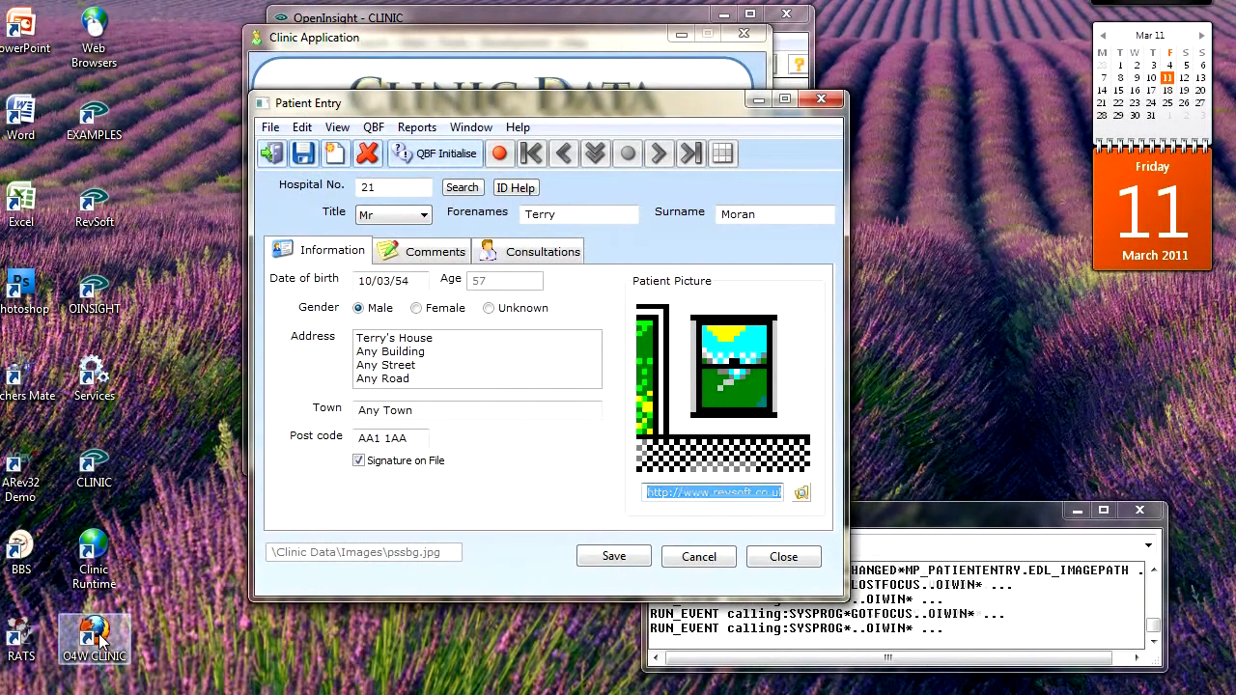
pyautogui.doubleClick(100, 642)
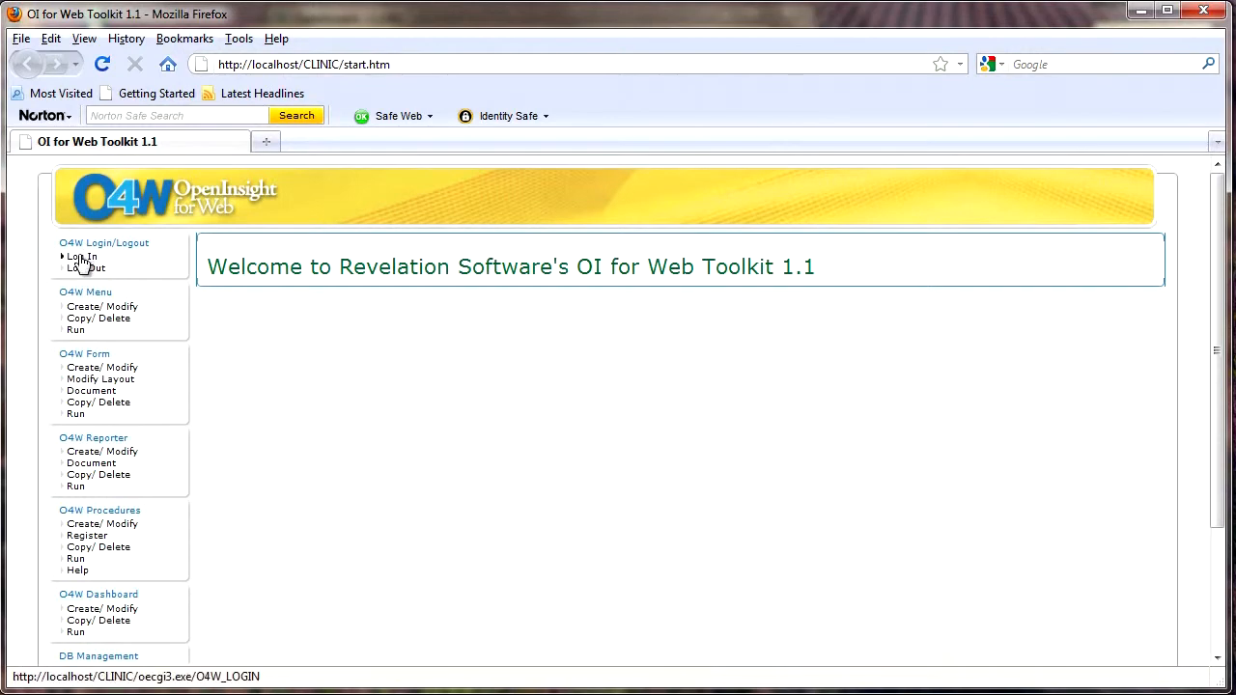
pyautogui.click(82, 258)
pyautogui.write('O4W')
pyautogui.press('Tab')
pyautogui.write('O********')
pyautogui.click(229, 339)
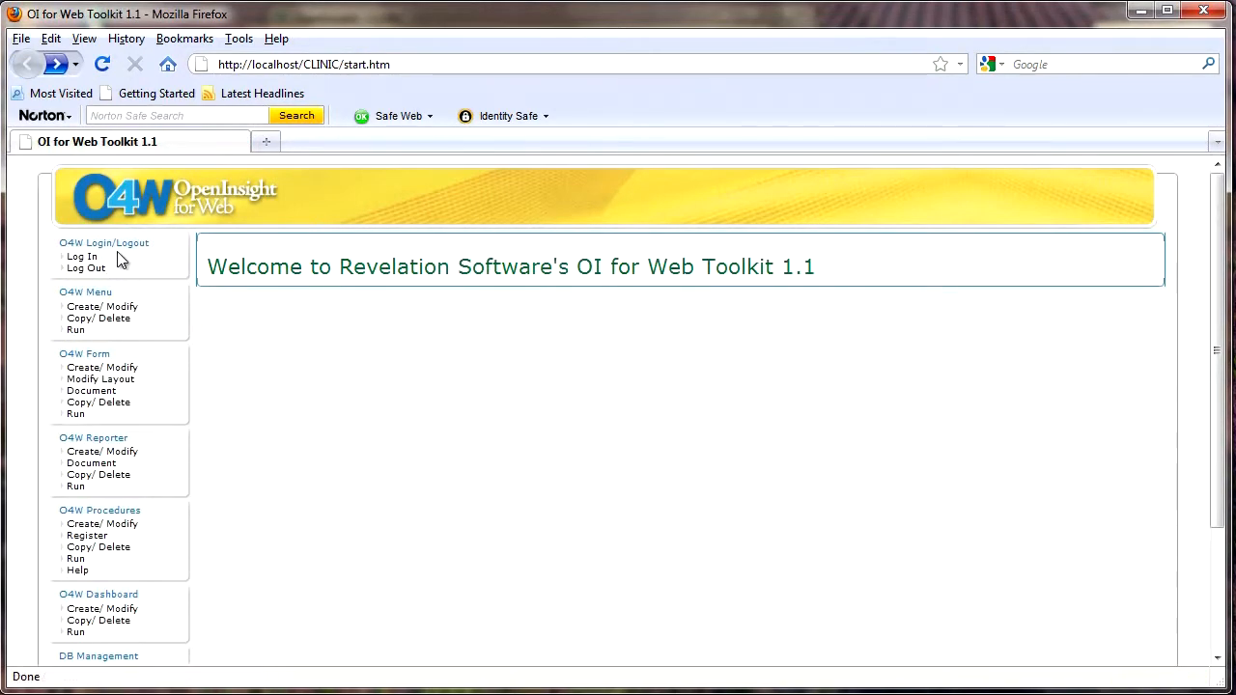
# - Test run the MP_PATIENT O4W form
pyautogui.click(76, 414)
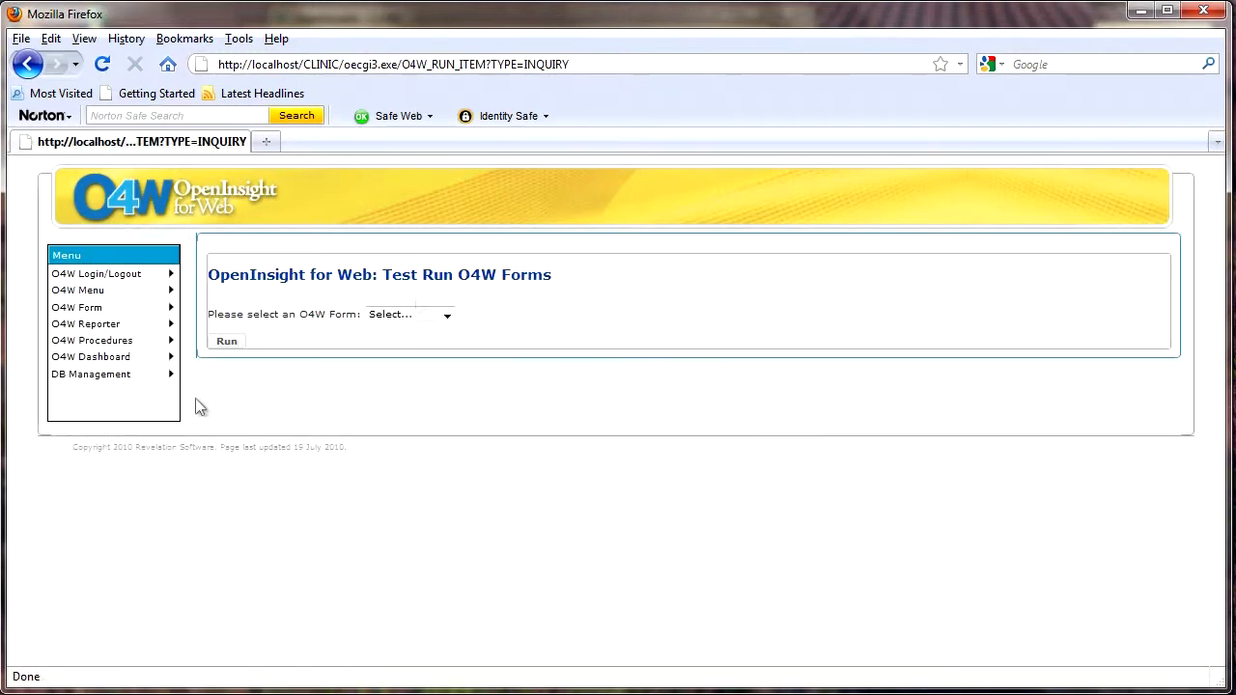
pyautogui.click(446, 315)
pyautogui.click(407, 354)
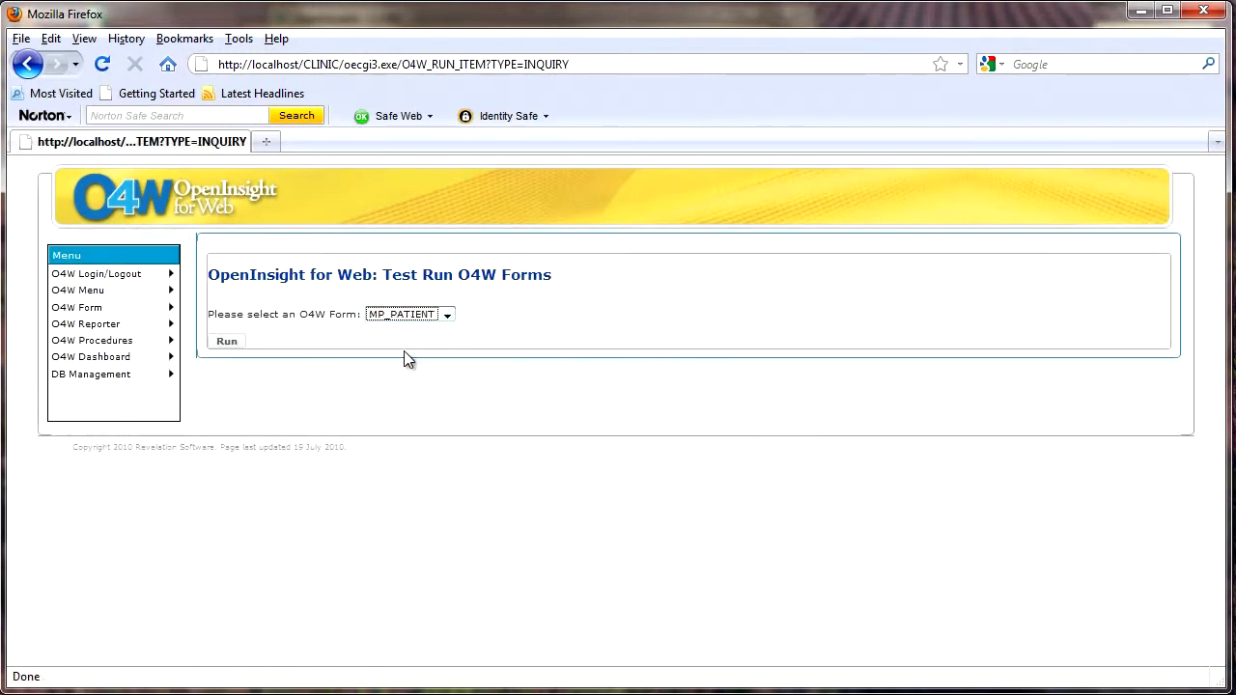
pyautogui.click(227, 342)
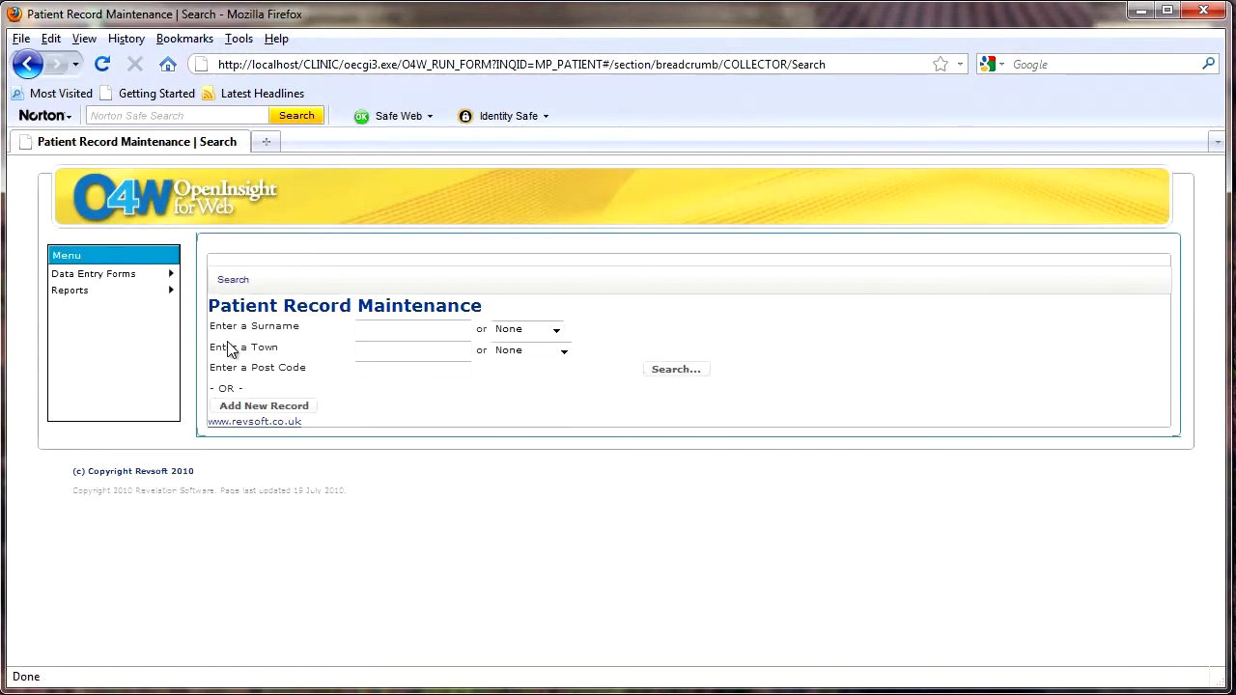
# - Search for the patient with the web-stored picture by surname and examine the Patient Picture section
pyautogui.click(556, 331)
pyautogui.click(529, 447)
pyautogui.click(674, 377)
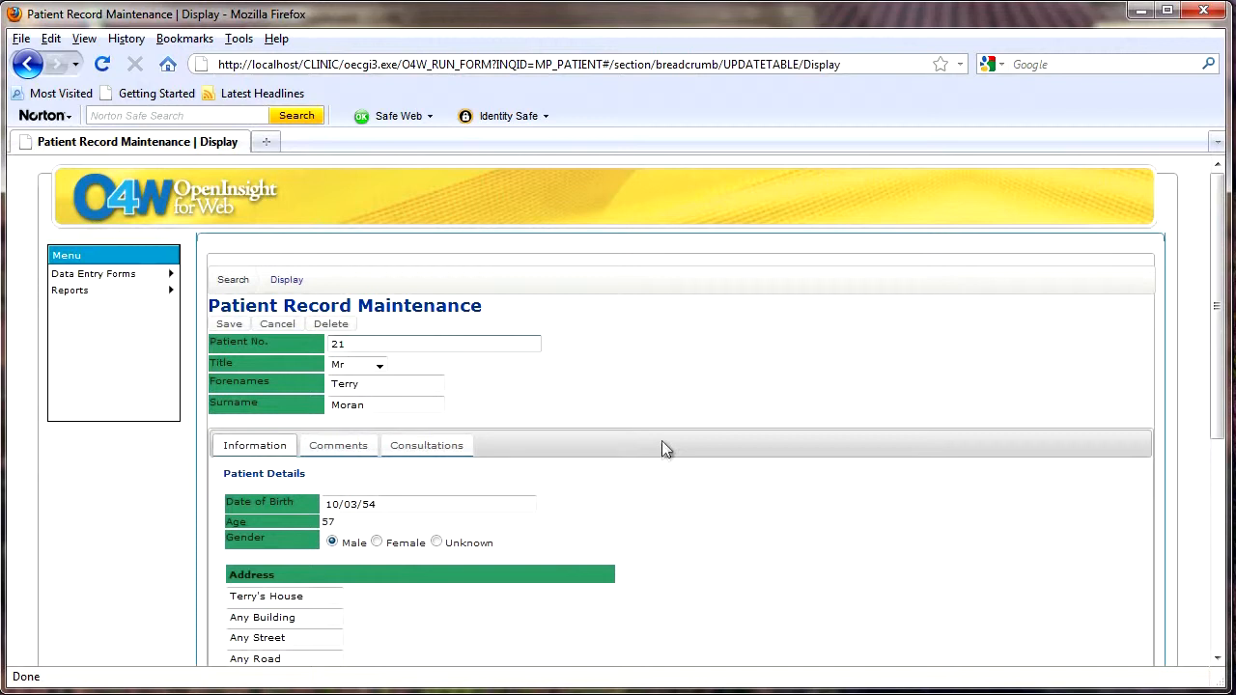
pyautogui.scroll(-2, 662, 447)
pyautogui.scroll(-4, 676, 475)
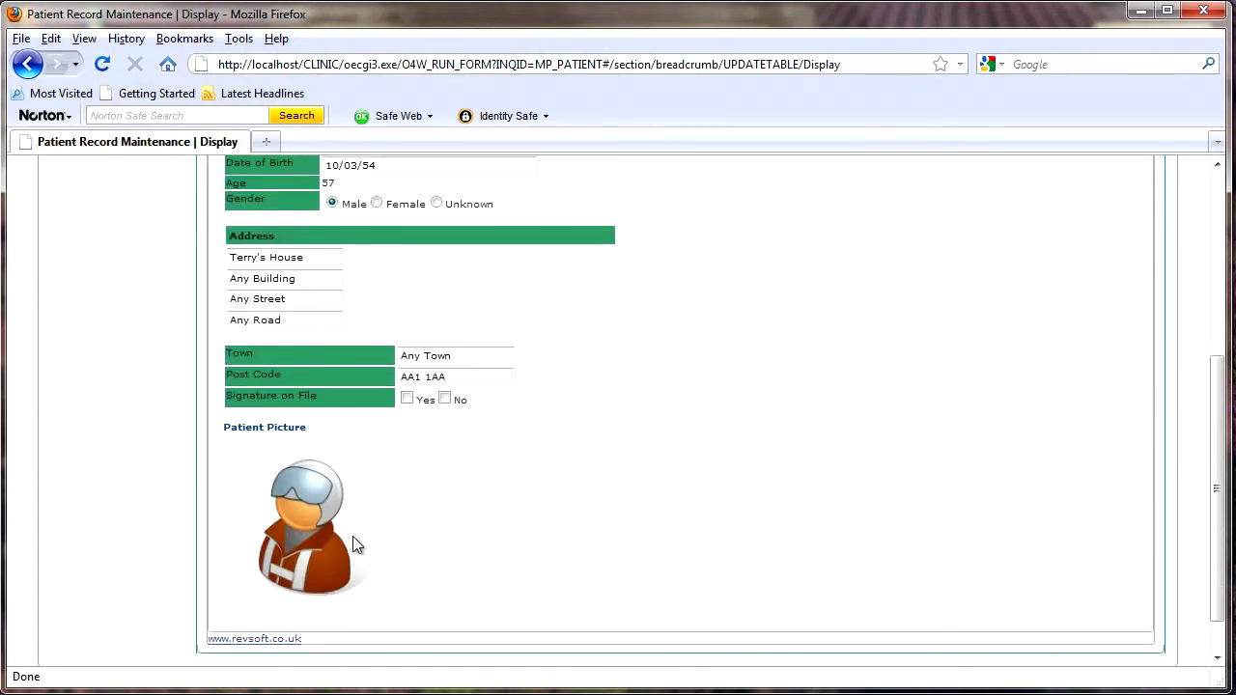
pyautogui.scroll(6, 358, 536)
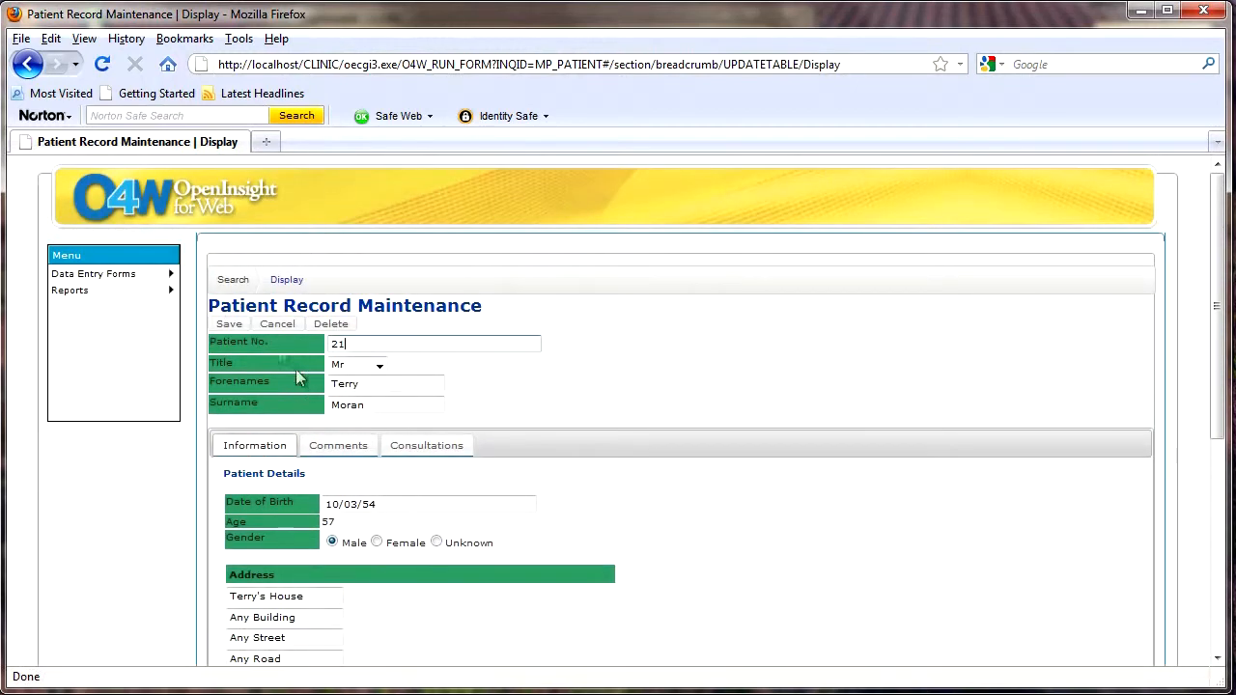
# - Search with the surname set to None, sort the patients by number and view the first record's Patient Picture section
pyautogui.click(229, 281)
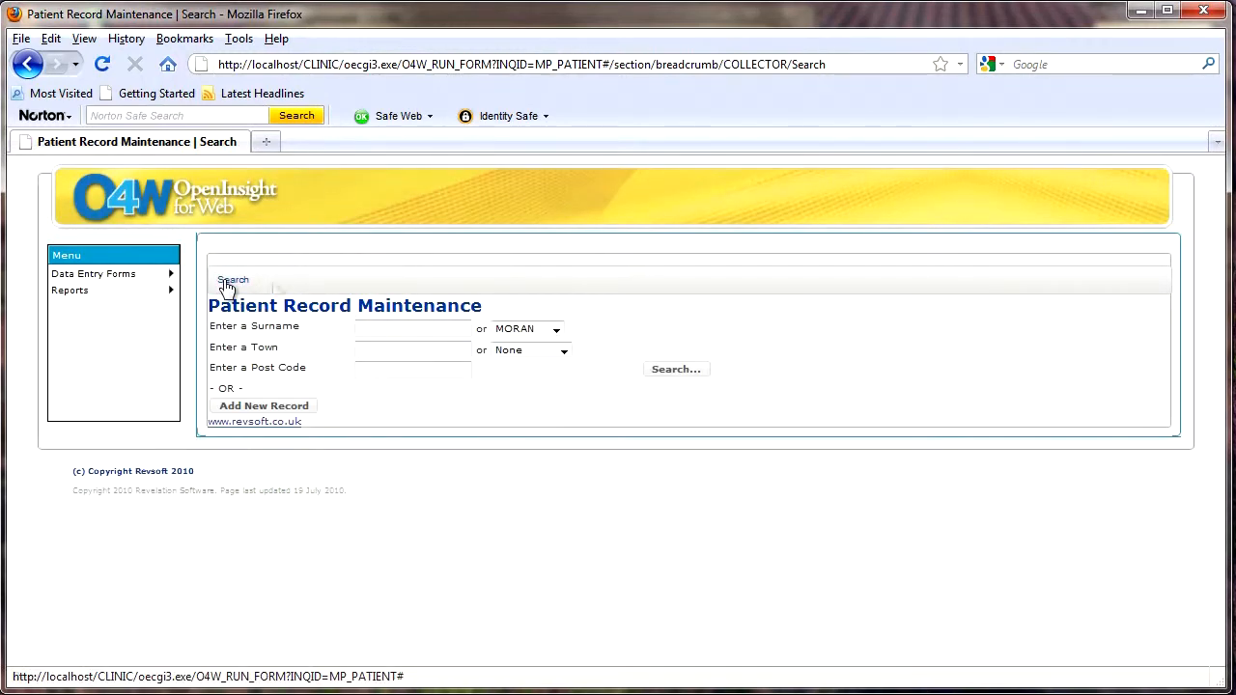
pyautogui.click(555, 330)
pyautogui.click(547, 343)
pyautogui.click(689, 375)
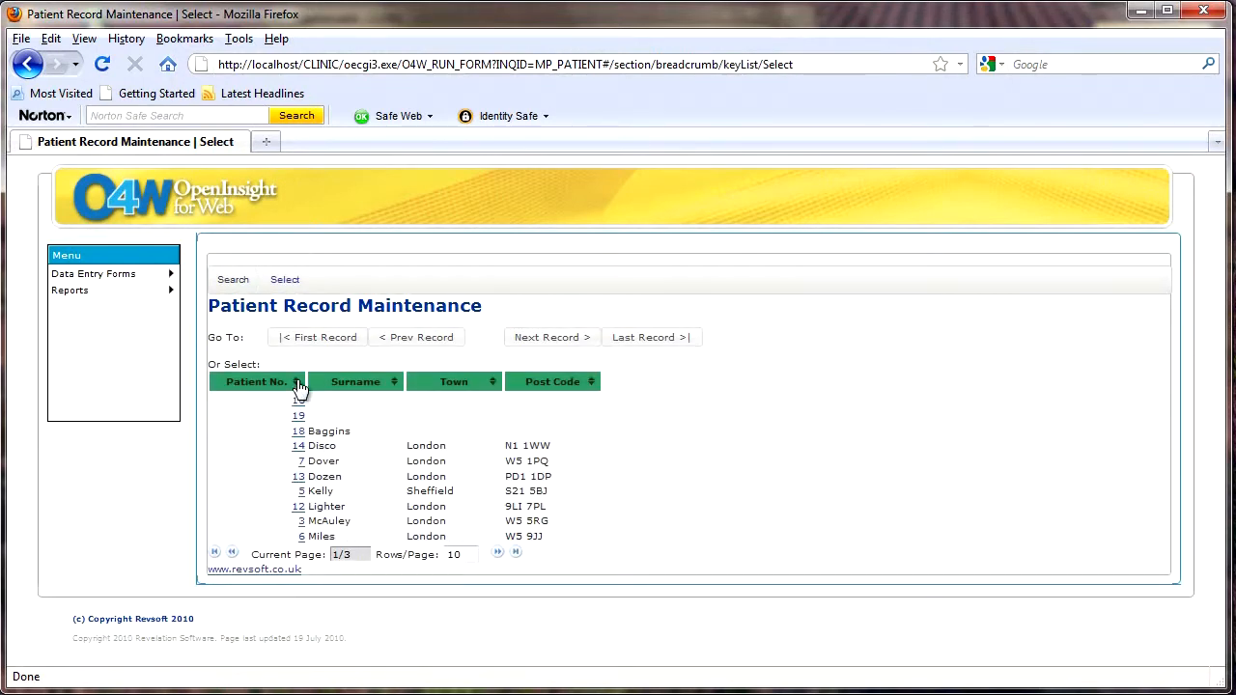
pyautogui.click(298, 384)
pyautogui.click(302, 401)
pyautogui.scroll(-4, 593, 547)
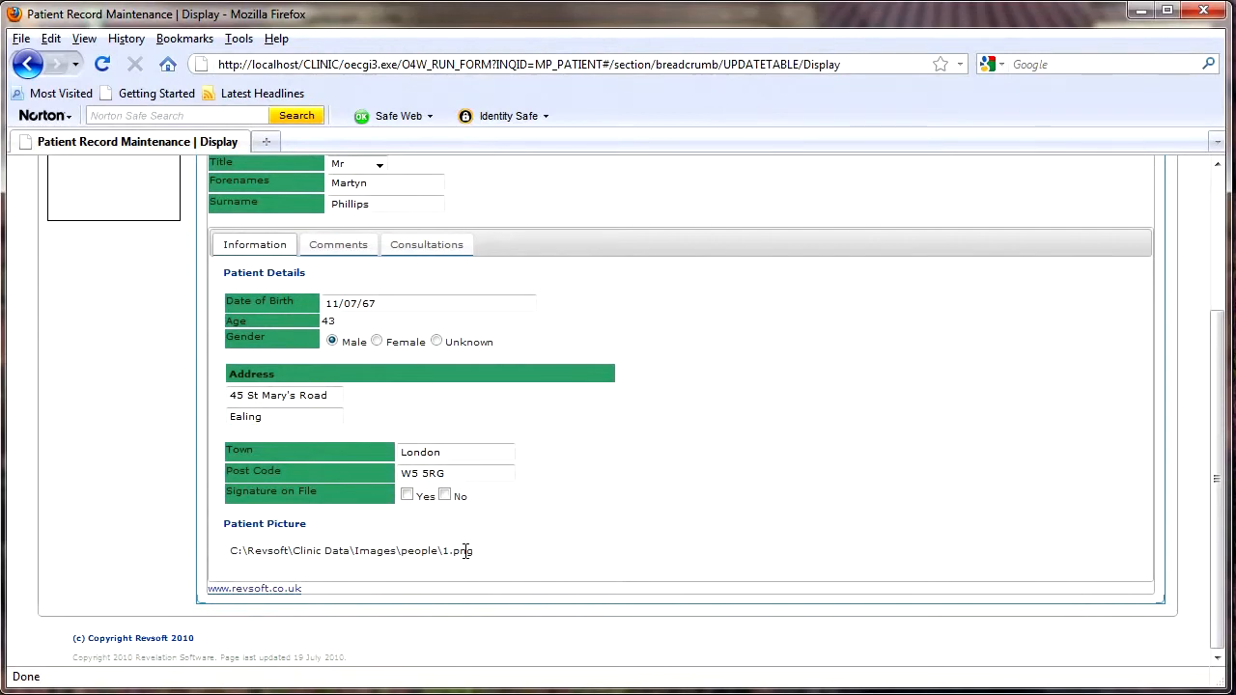
pyautogui.moveTo(0, 241)
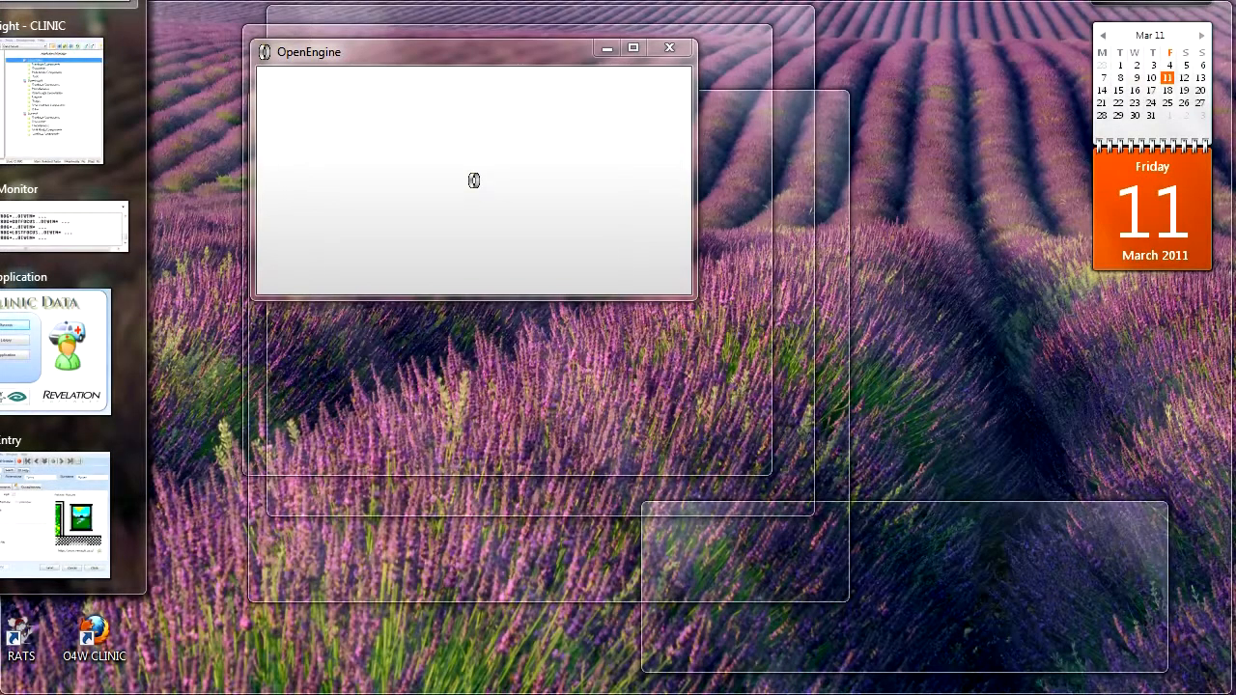
pyautogui.click(127, 0)
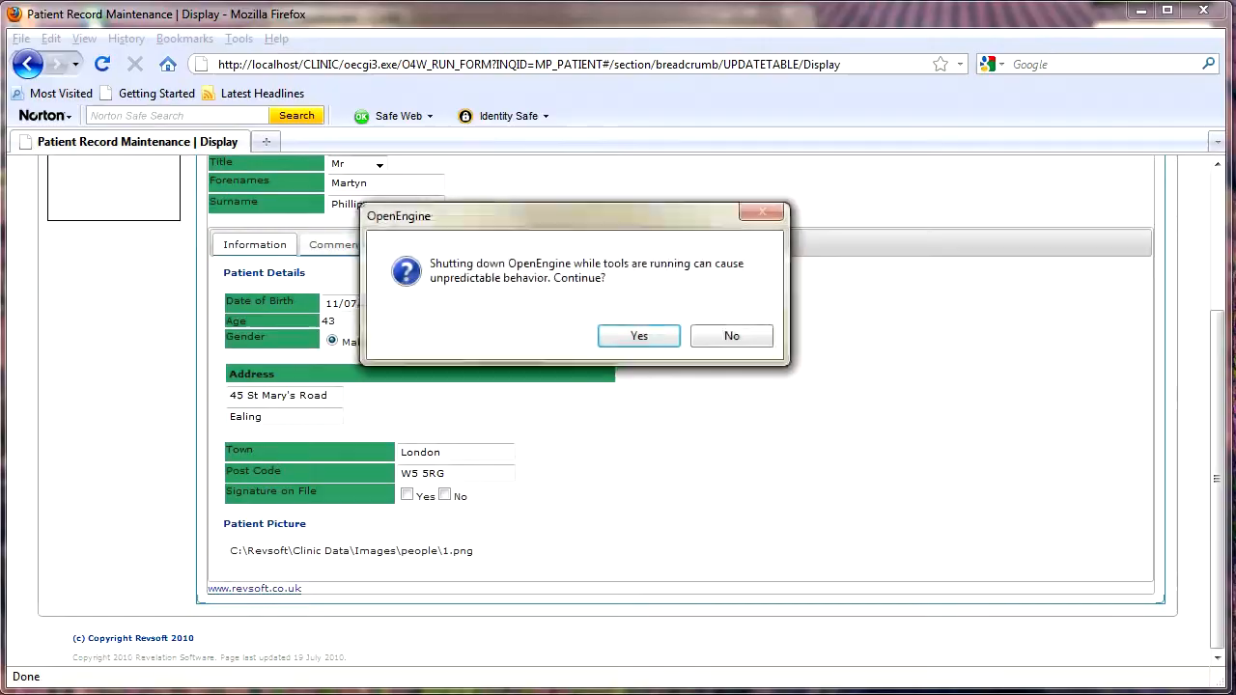
pyautogui.click(732, 336)
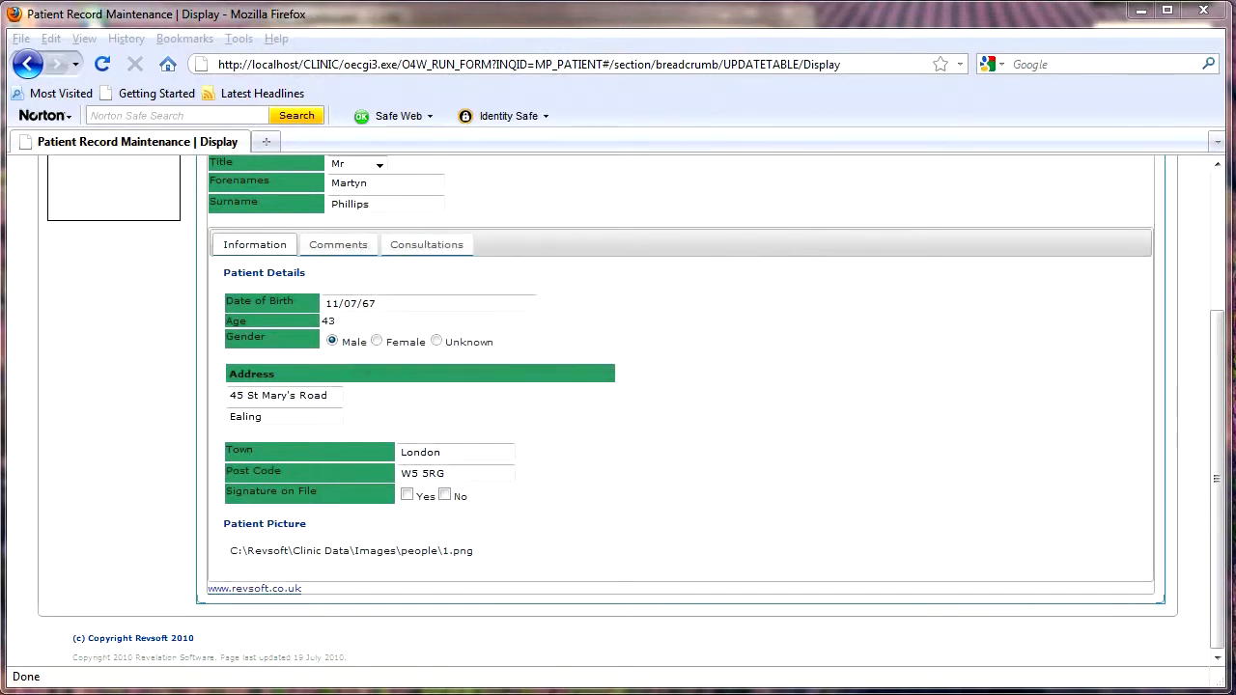
pyautogui.moveTo(10, 266)
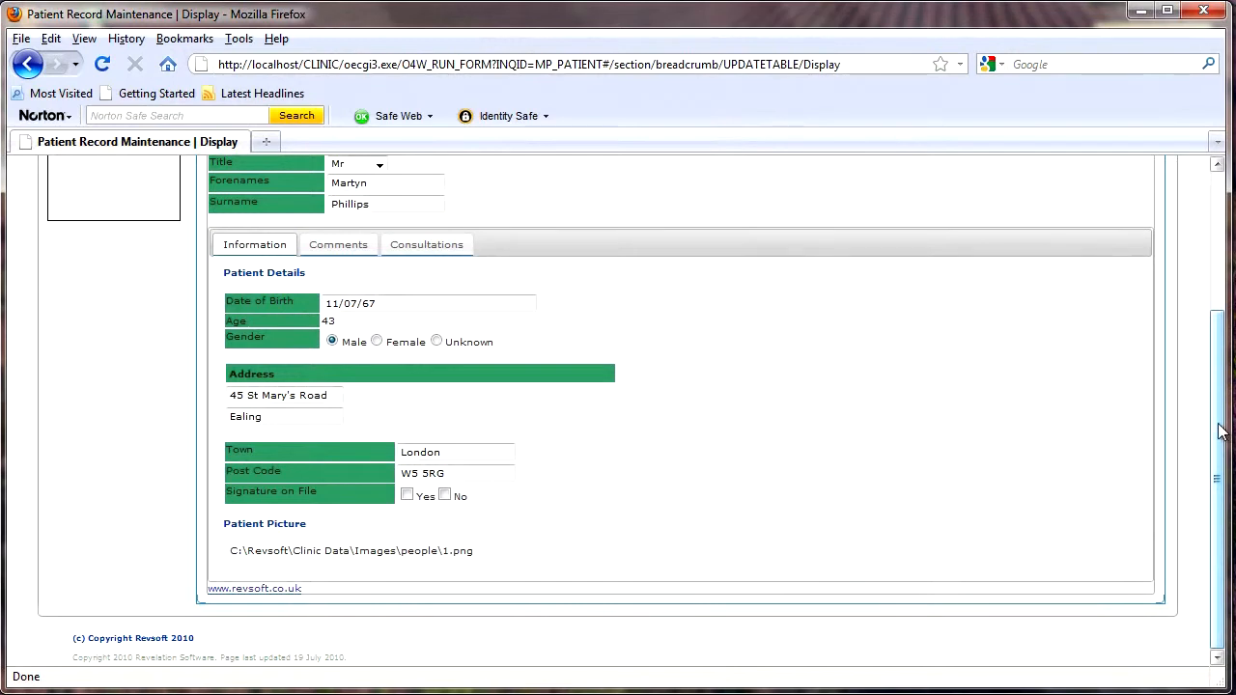
# - Close and reopen the O4W CLINIC site, then log in as O4W with the account password
pyautogui.moveTo(1217, 433); pyautogui.dragTo(1217, 267)
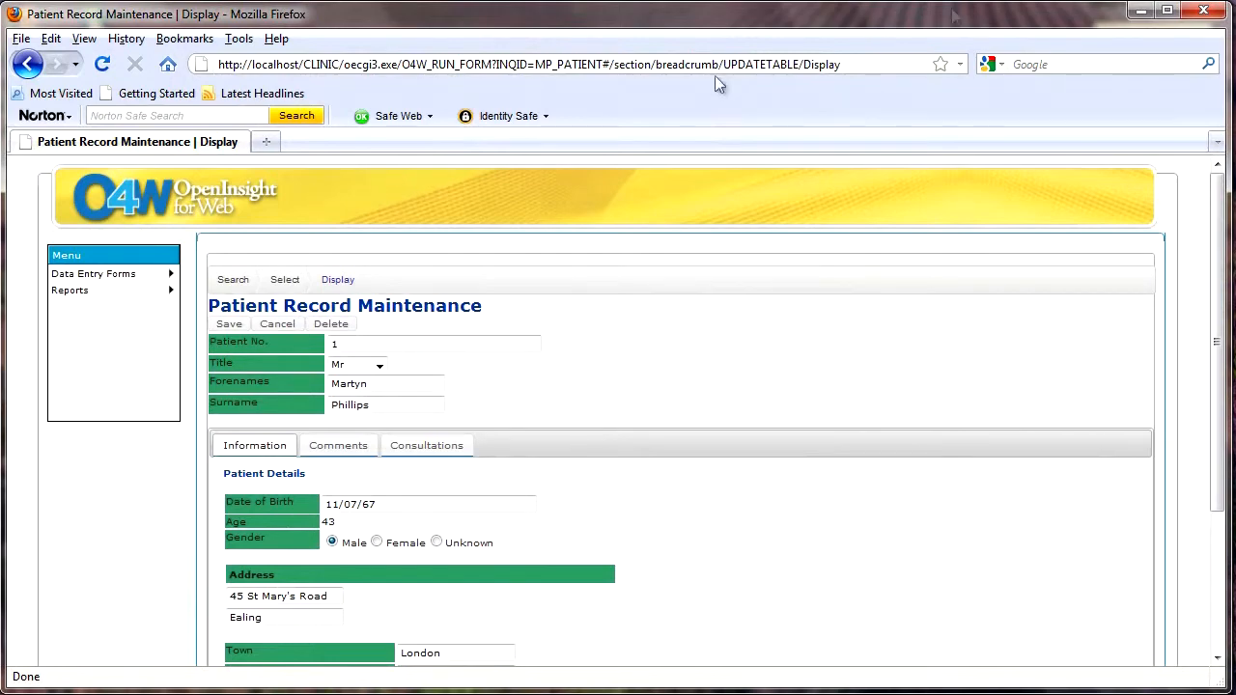
pyautogui.click(1203, 11)
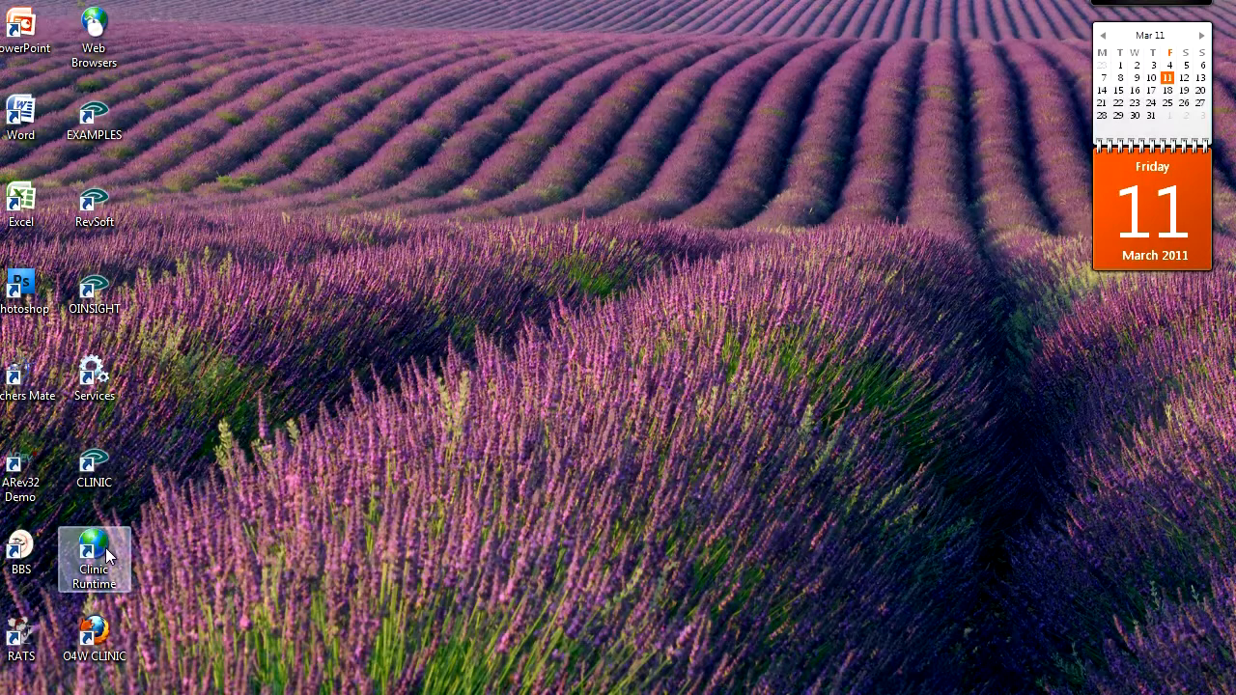
pyautogui.doubleClick(95, 637)
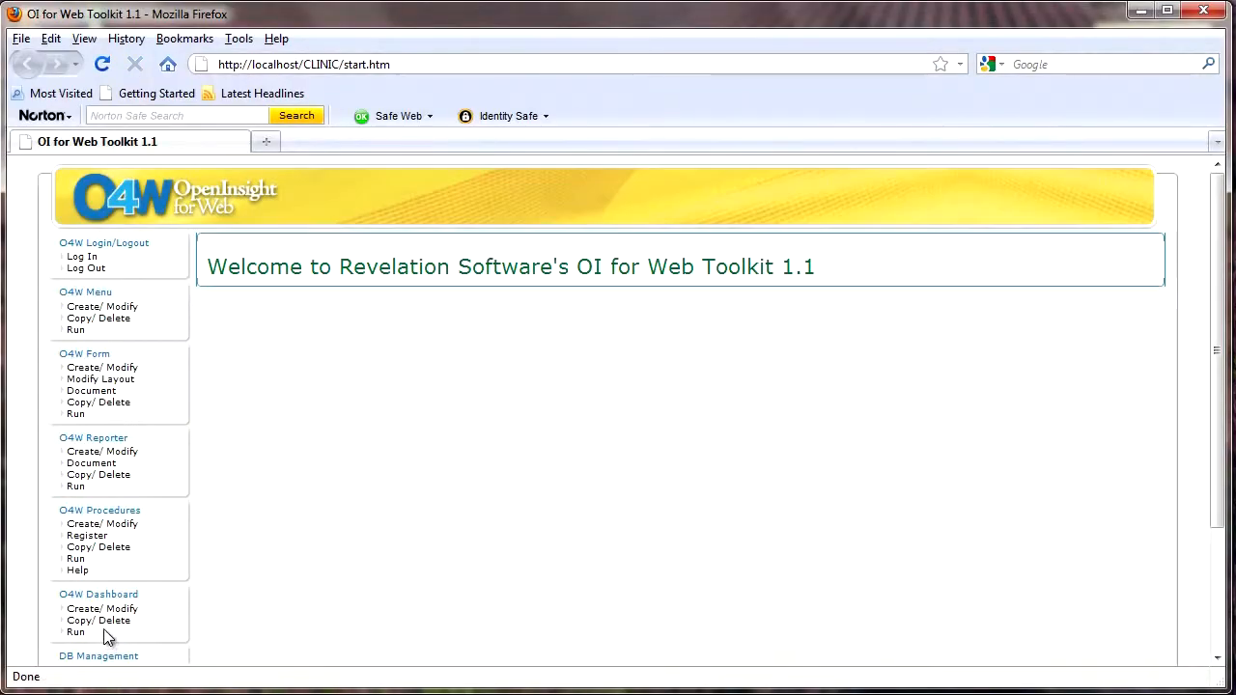
pyautogui.click(83, 257)
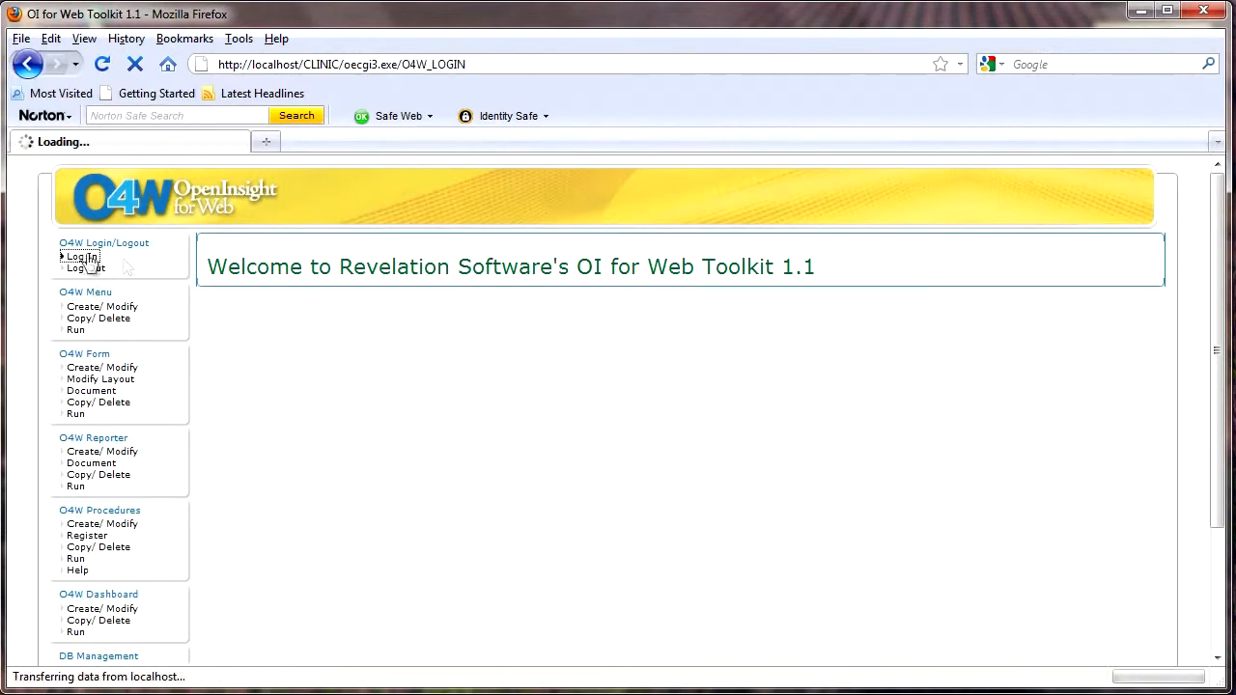
pyautogui.write('O4W')
pyautogui.press('Tab')
pyautogui.write('*********')
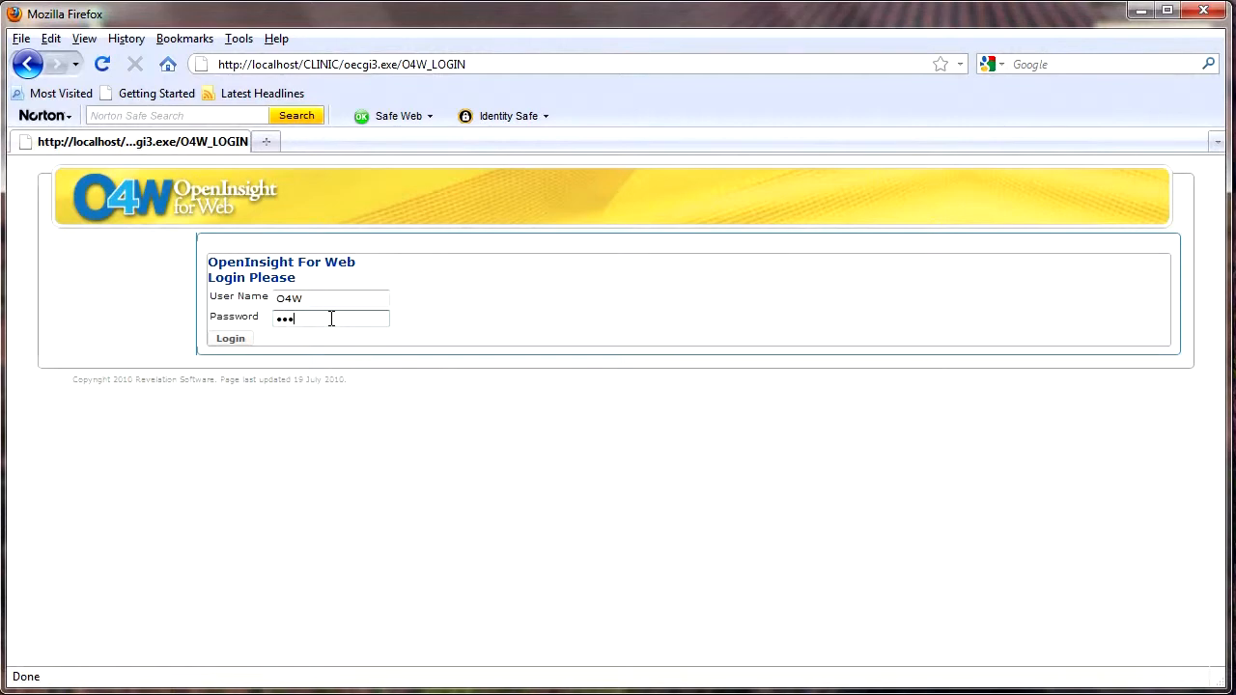
pyautogui.press('Return')
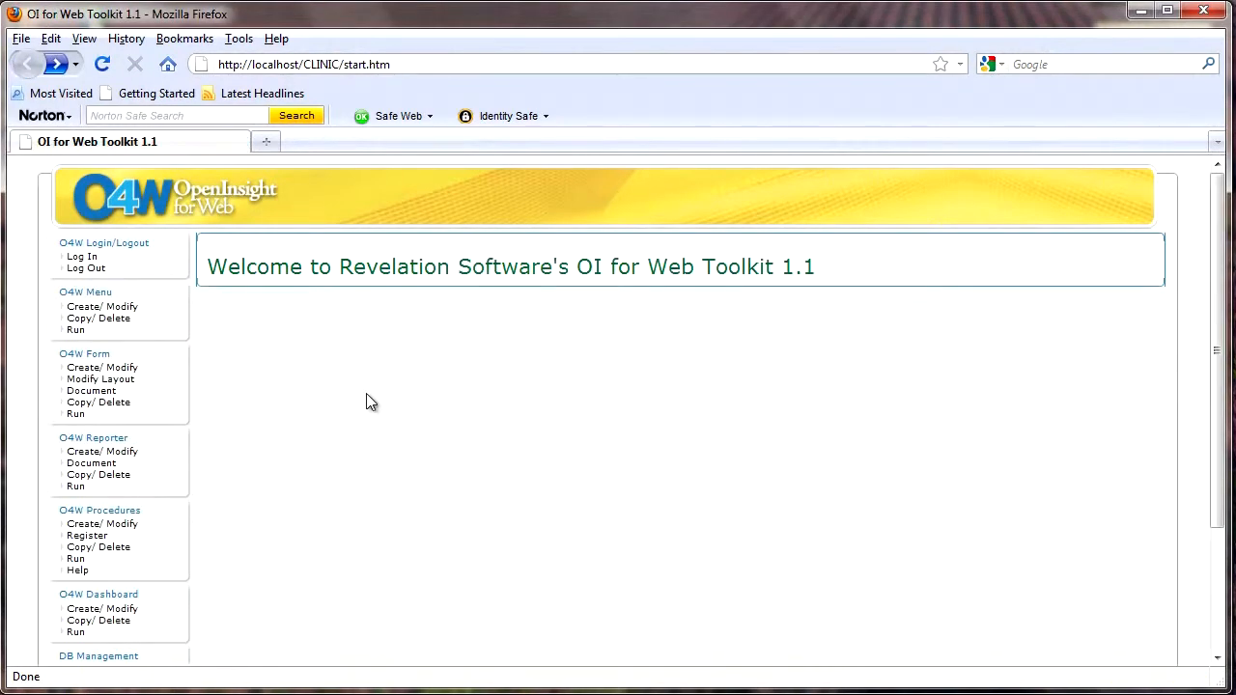
# - Open Dictionary Maintenance in O4W Table Management and load the dictionary of the MP_PATIENT table
pyautogui.scroll(-3, 304, 466)
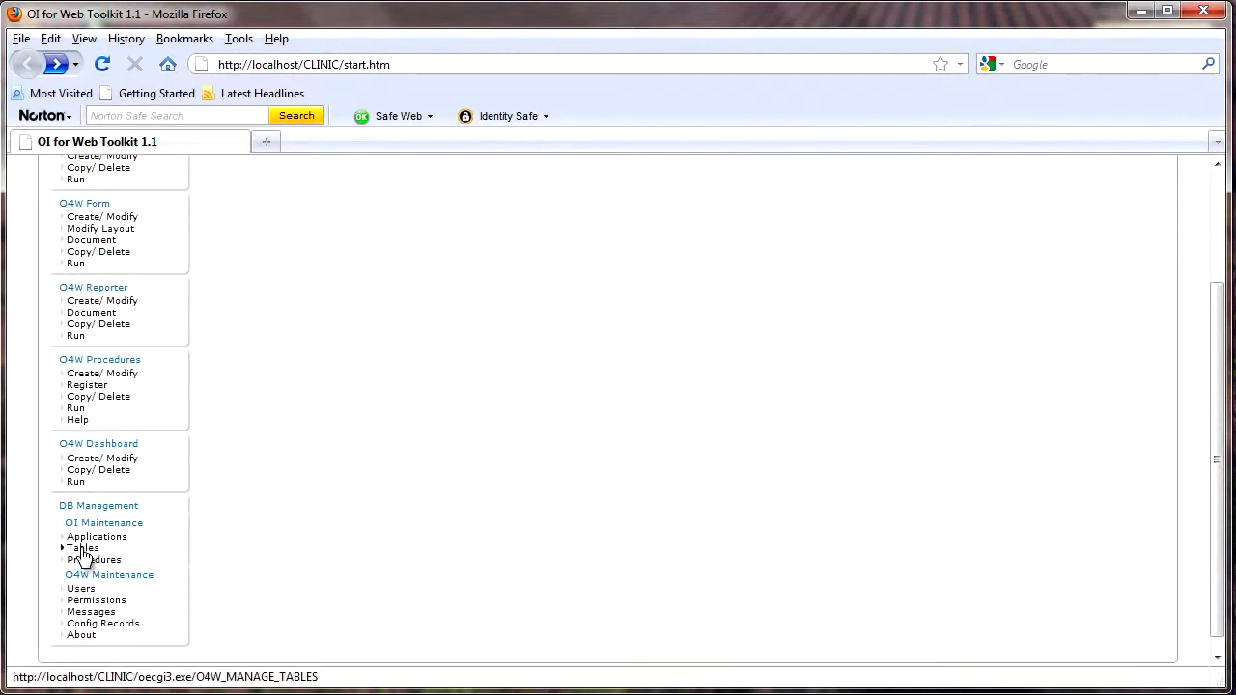
pyautogui.click(83, 549)
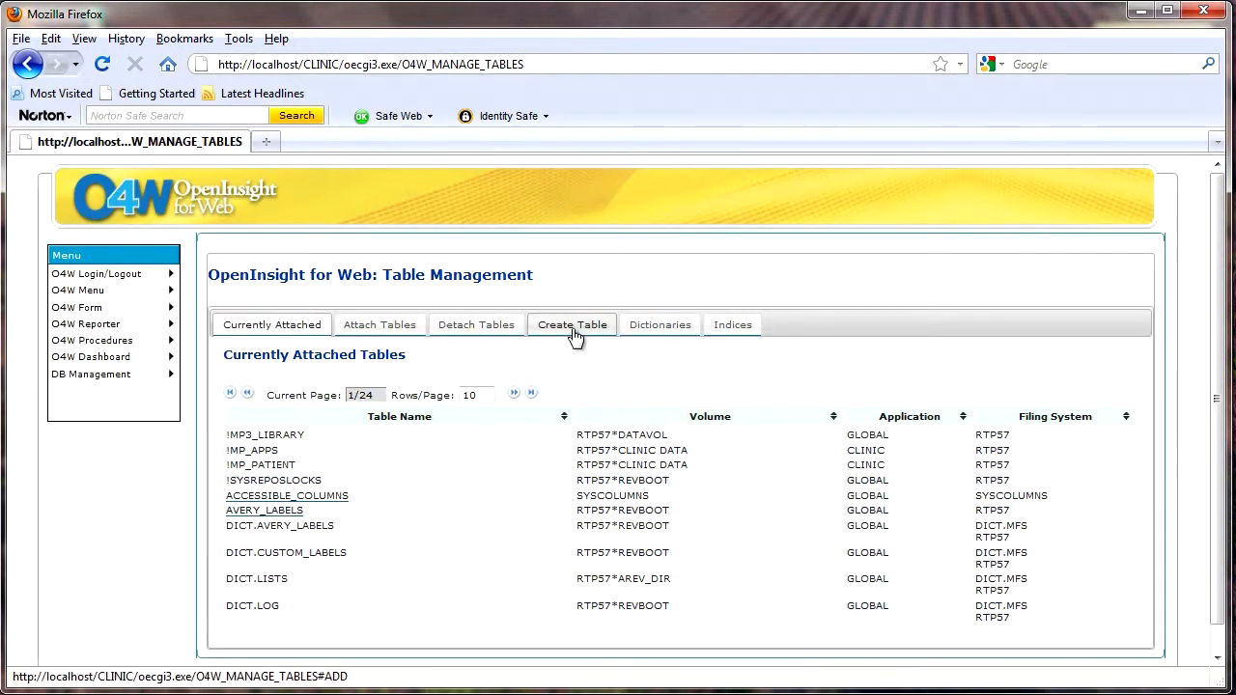
pyautogui.click(657, 326)
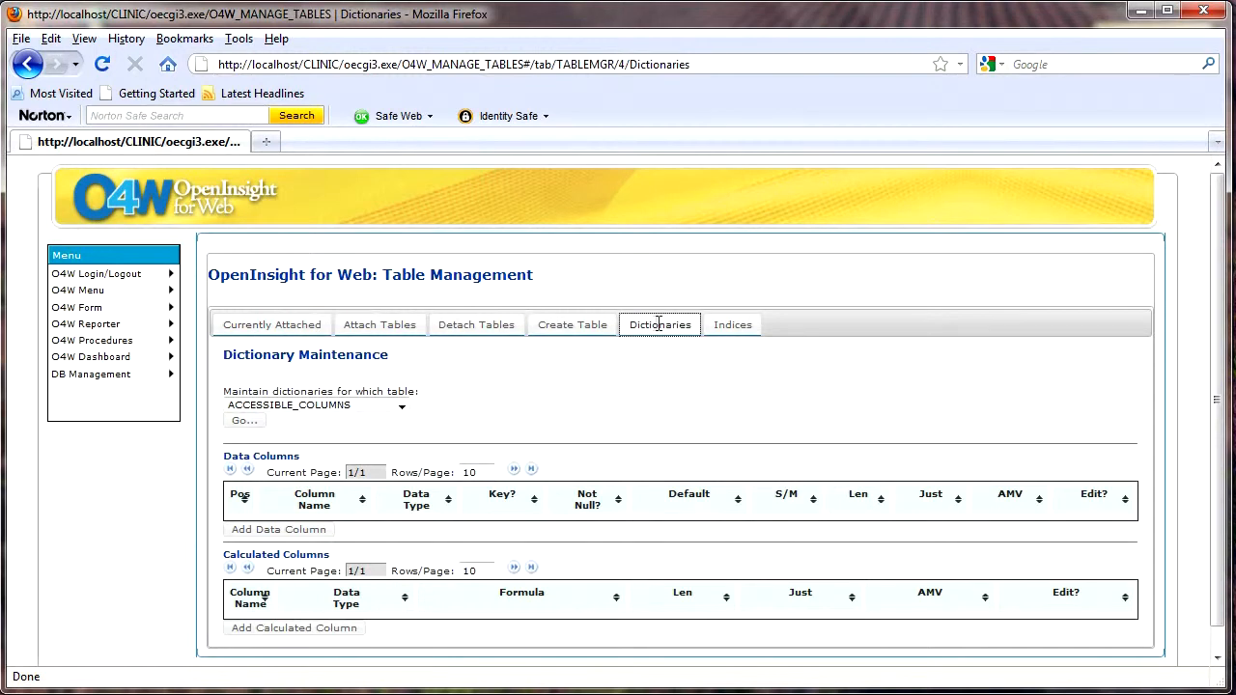
pyautogui.click(404, 408)
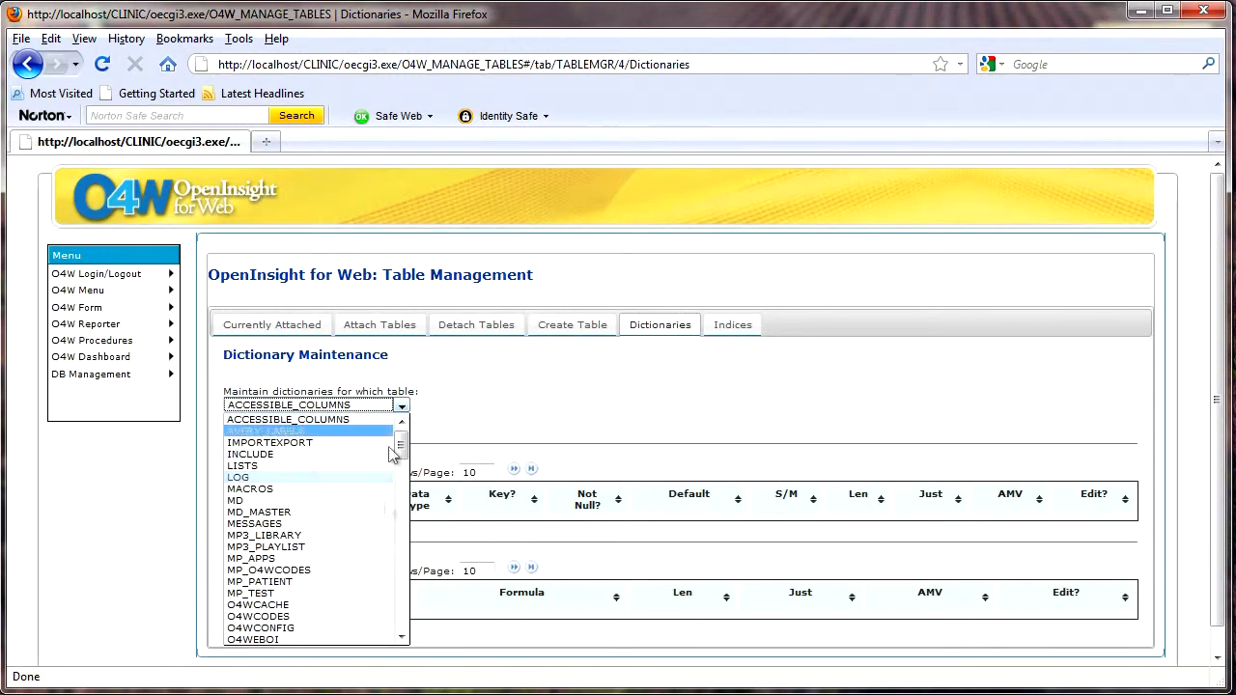
pyautogui.click(304, 581)
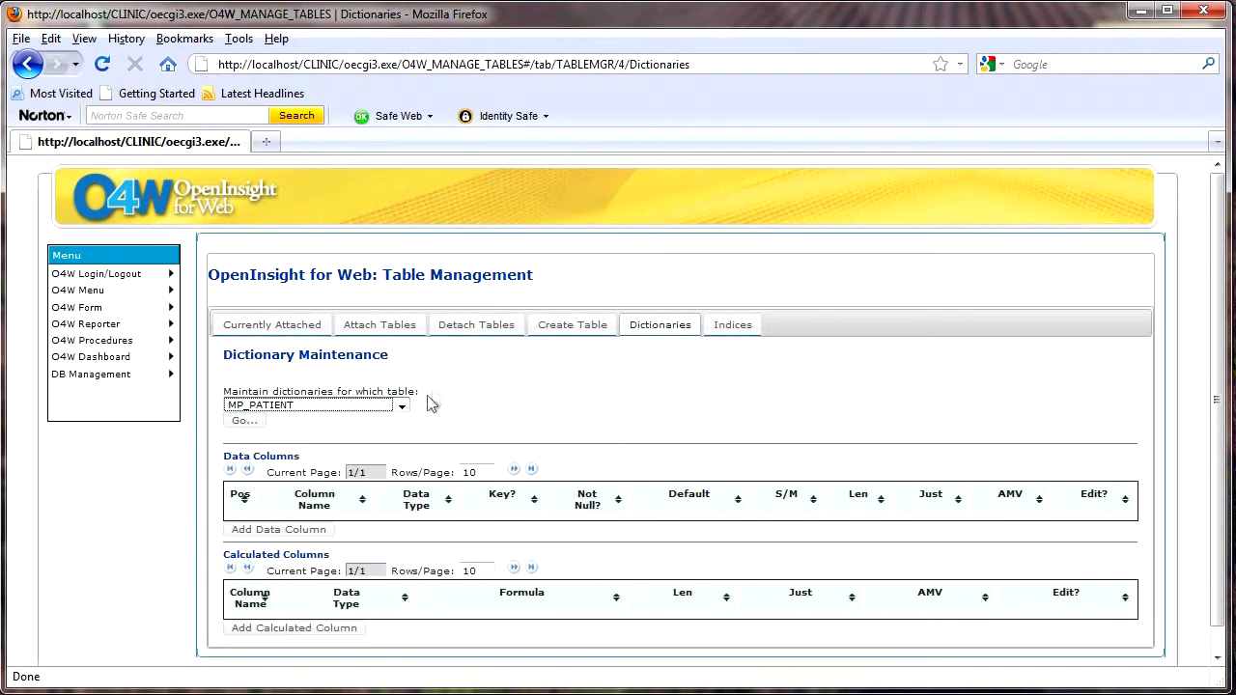
pyautogui.click(241, 422)
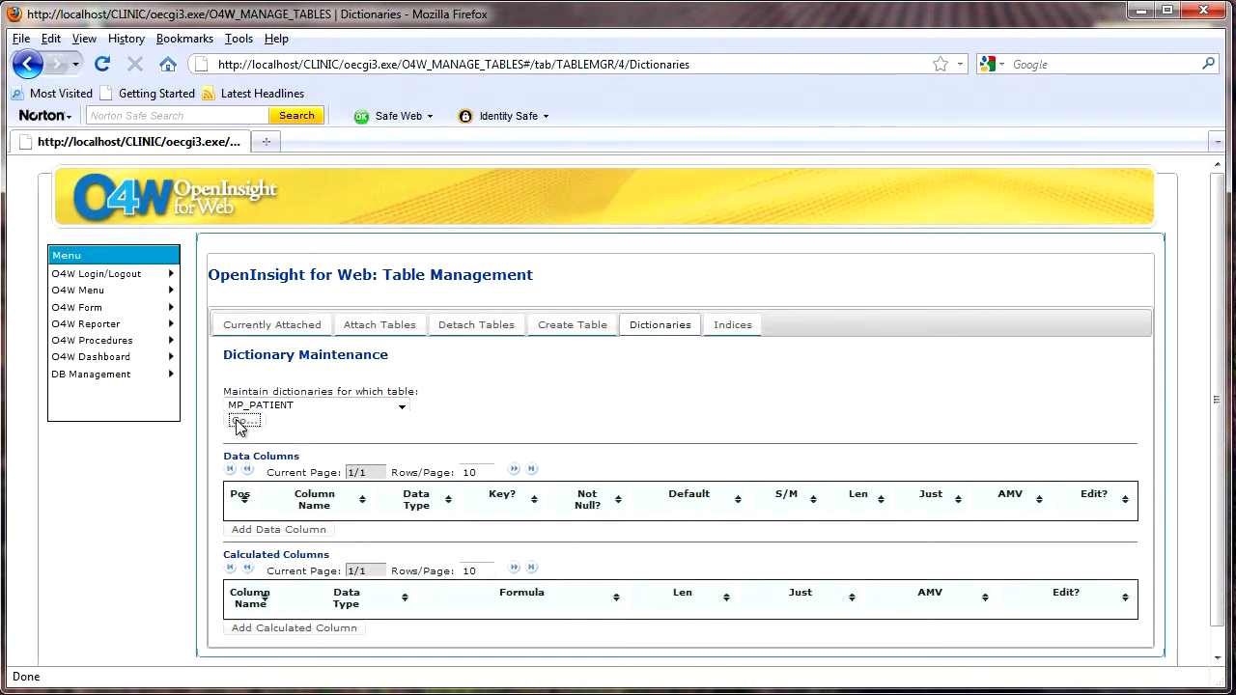
# - Add a VARCHAR data column IMAGEURL at position 13, labelled Image URL, to the MP_PATIENT dictionary and save it
pyautogui.scroll(-4, 506, 478)
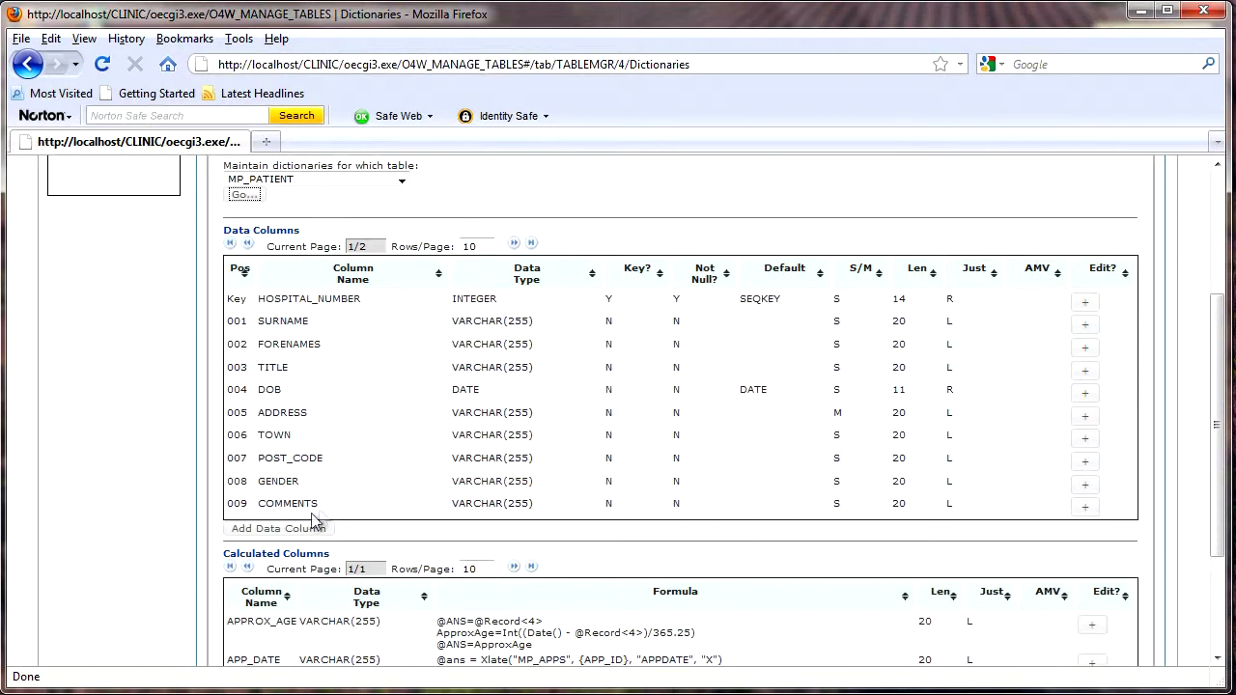
pyautogui.scroll(-1, 350, 513)
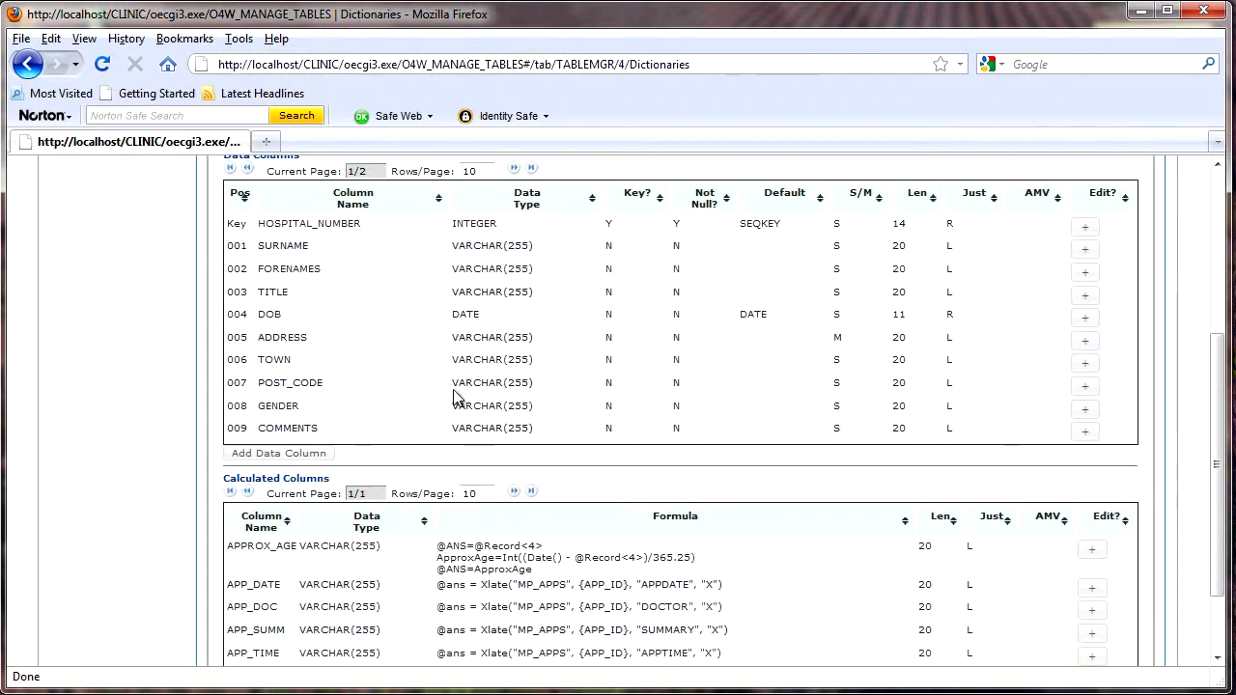
pyautogui.scroll(2, 455, 391)
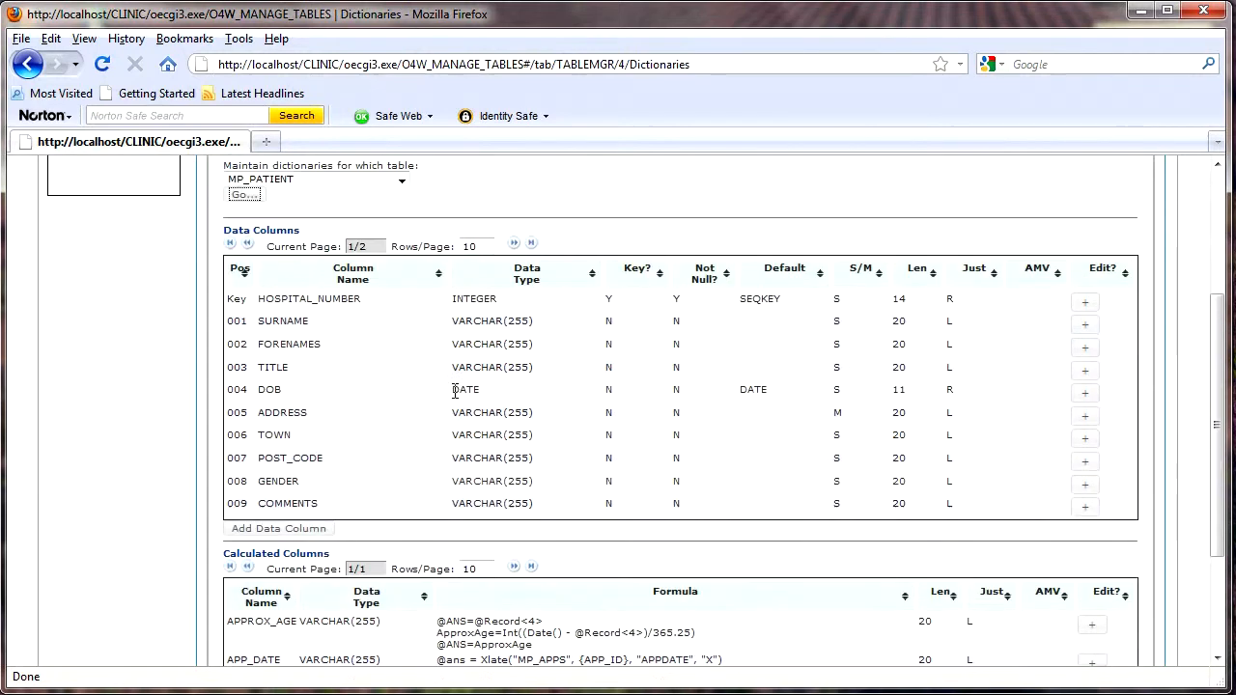
pyautogui.click(513, 244)
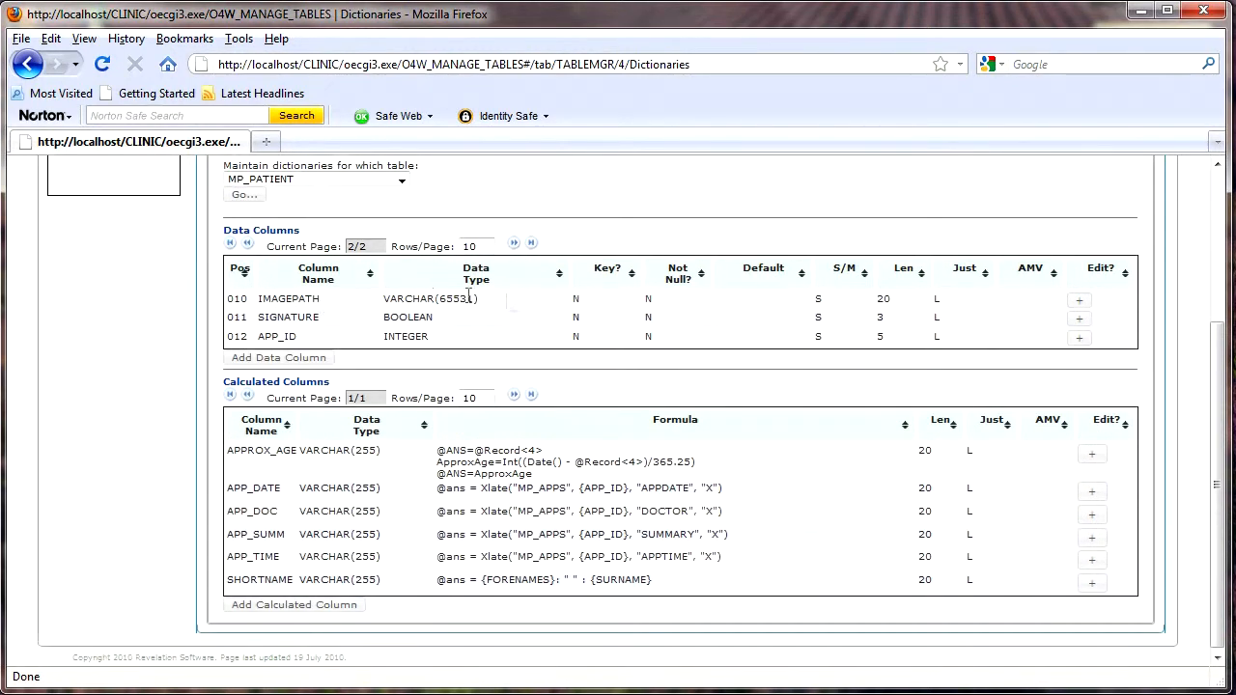
pyautogui.click(261, 361)
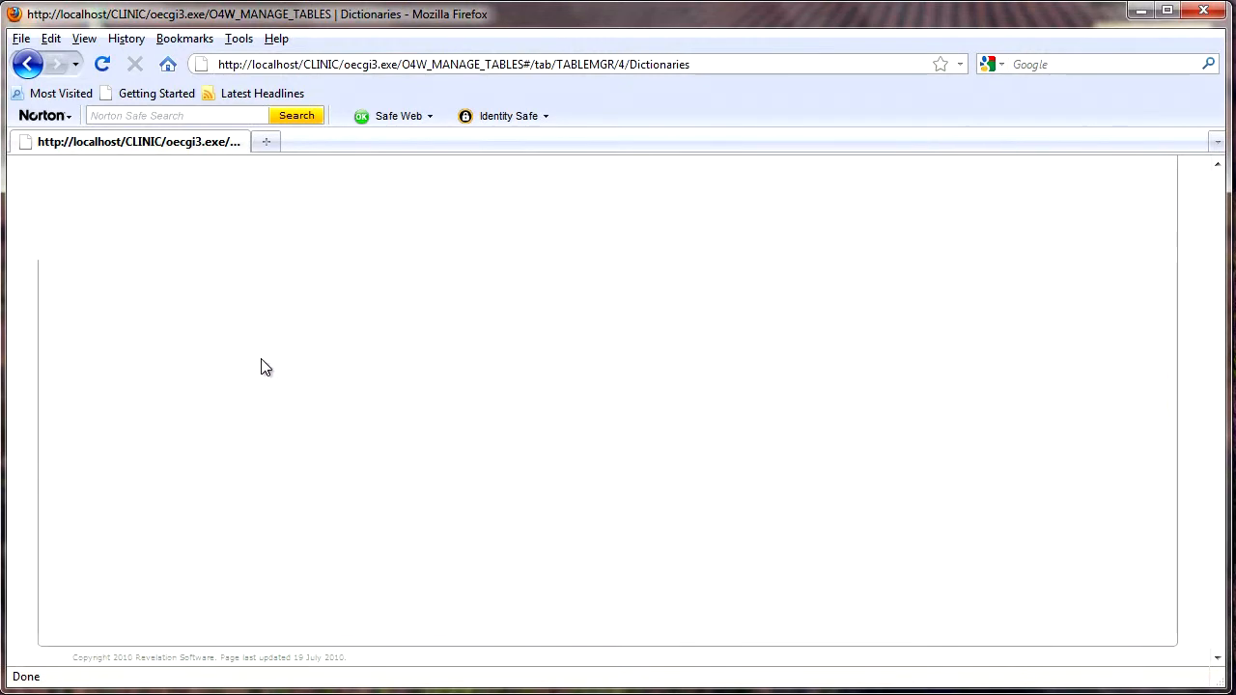
pyautogui.click(277, 281)
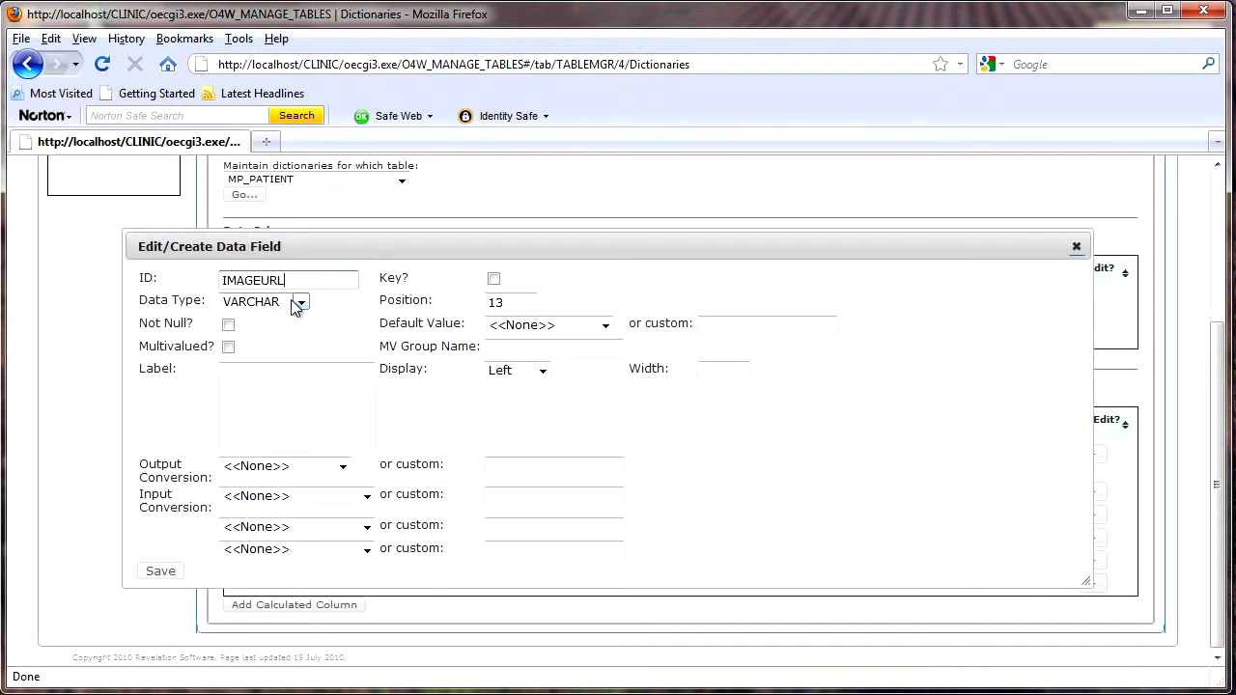
pyautogui.click(266, 381)
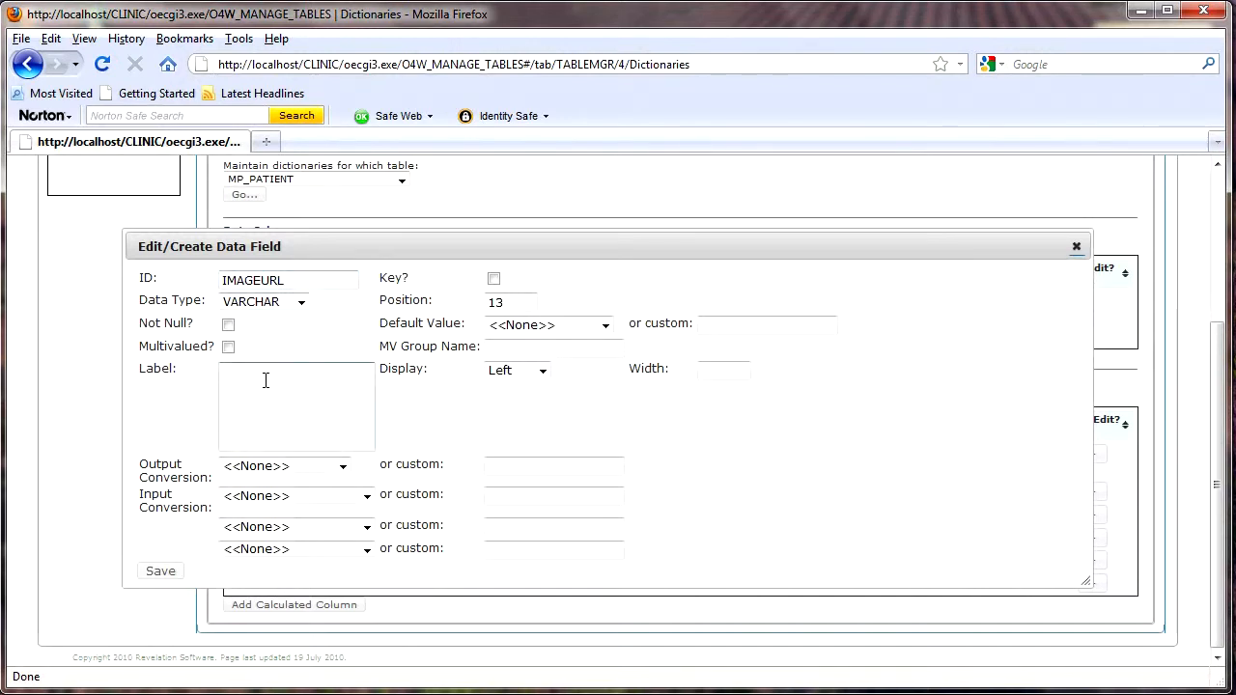
pyautogui.write('Image URL')
pyautogui.click(159, 571)
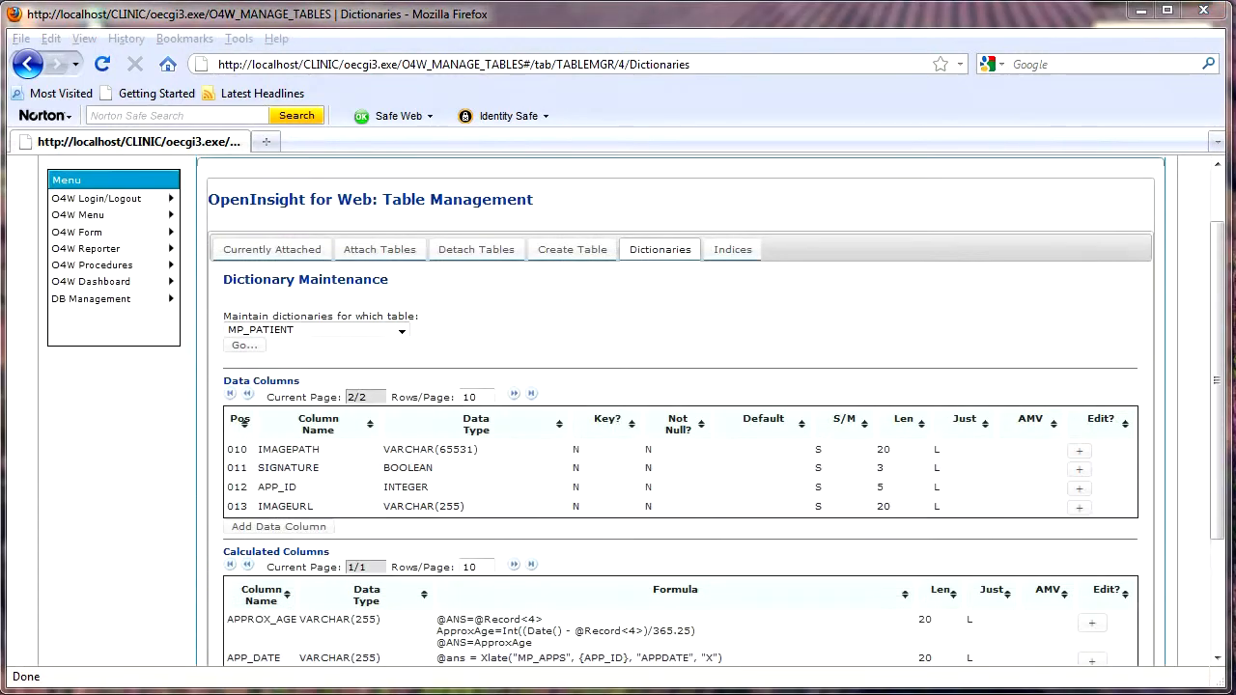
# - Open the existing MP_PATIENT (Patient Record Maintenance) form for modification in the Form Definition Wizard
pyautogui.click(76, 234)
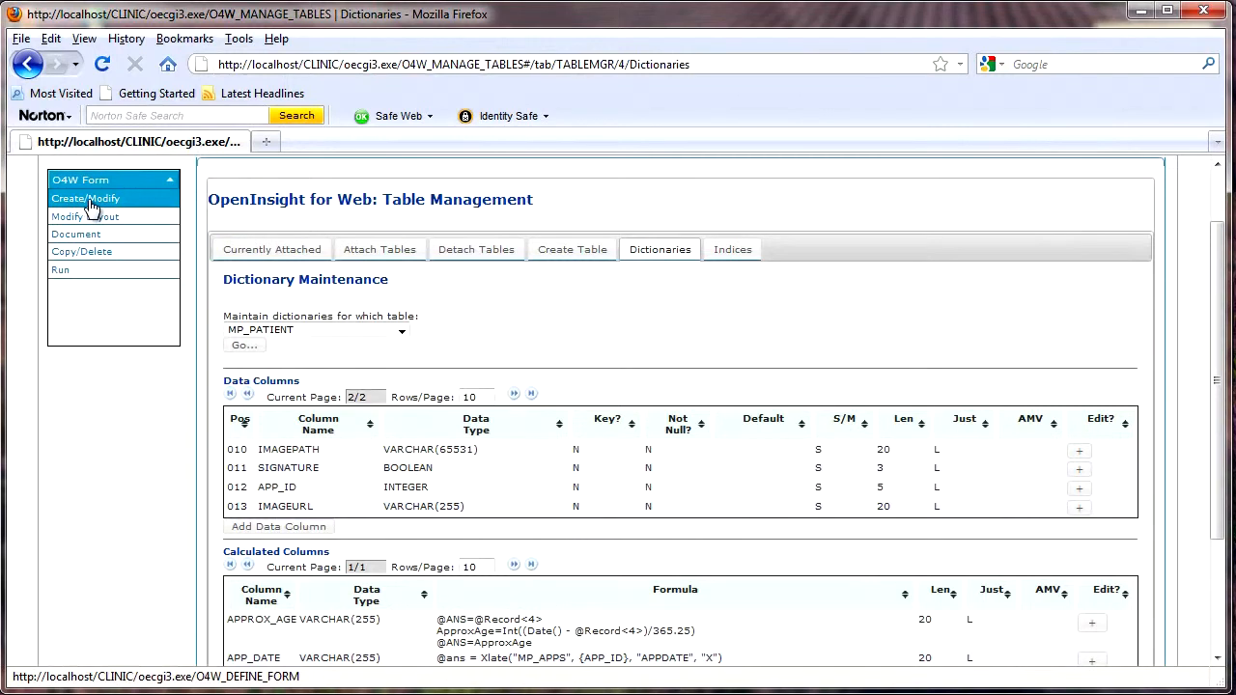
pyautogui.click(89, 201)
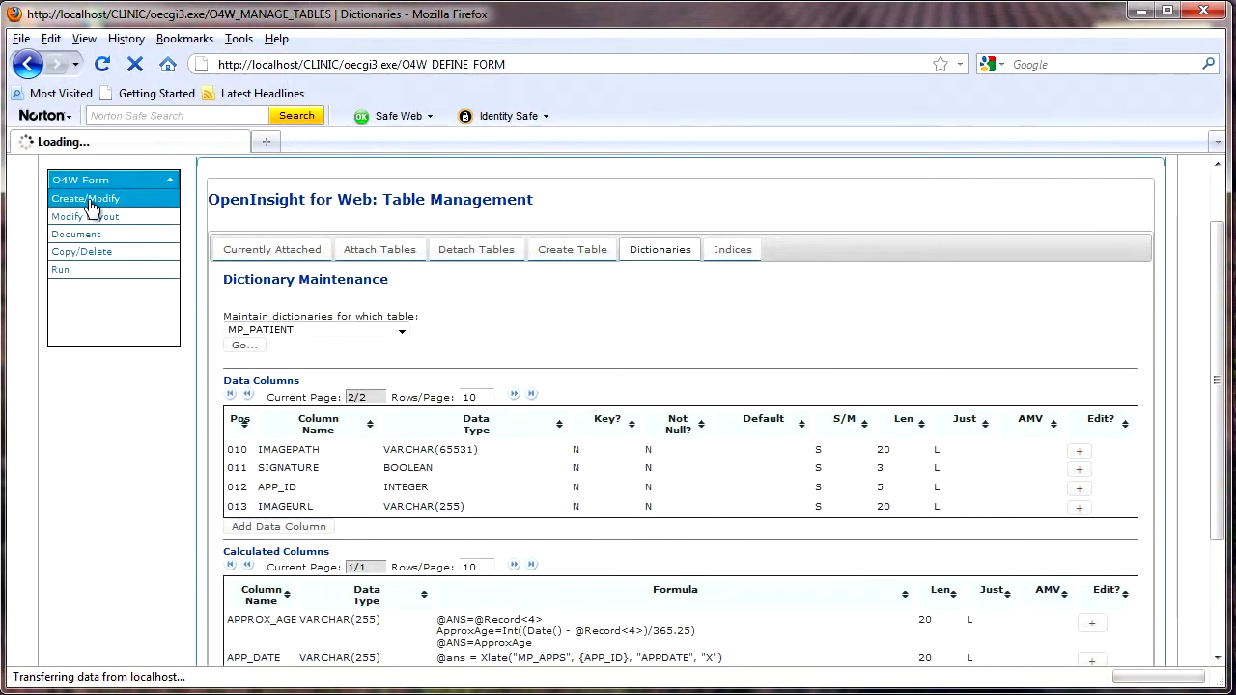
pyautogui.click(689, 349)
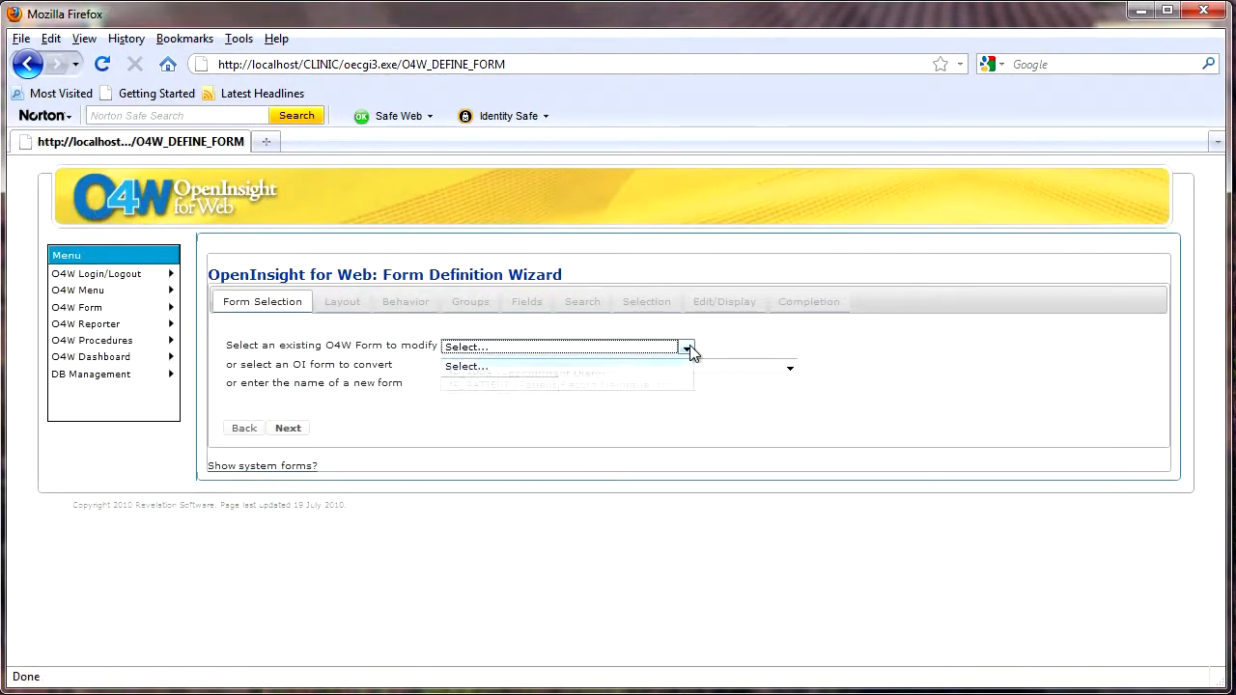
pyautogui.click(581, 385)
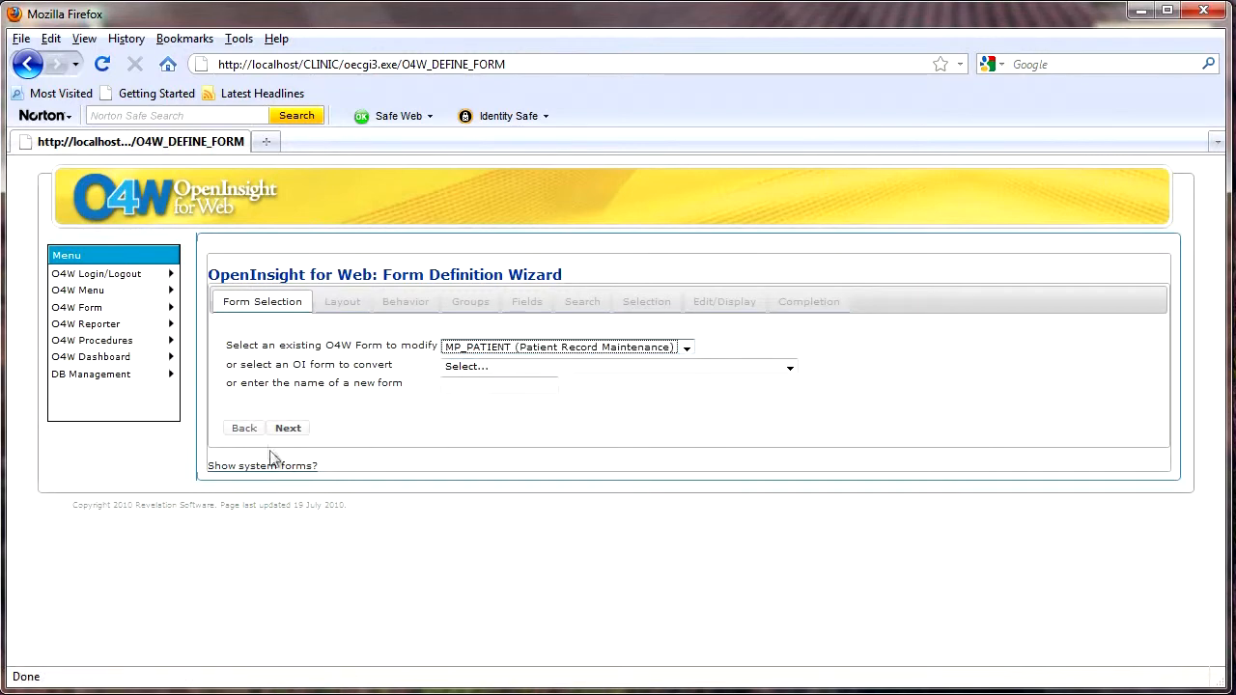
pyautogui.click(288, 428)
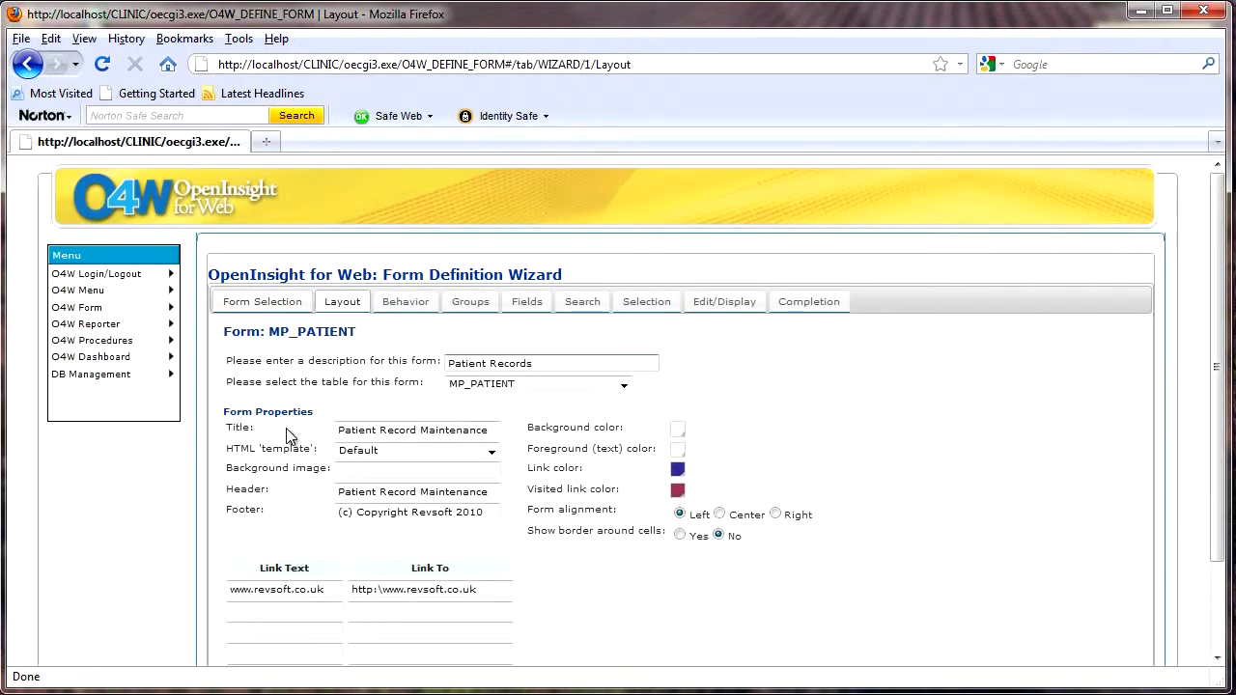
# - Replace the IMAGEPATH field with IMAGEURL among the fields displayed on the form's Information tab
pyautogui.click(528, 305)
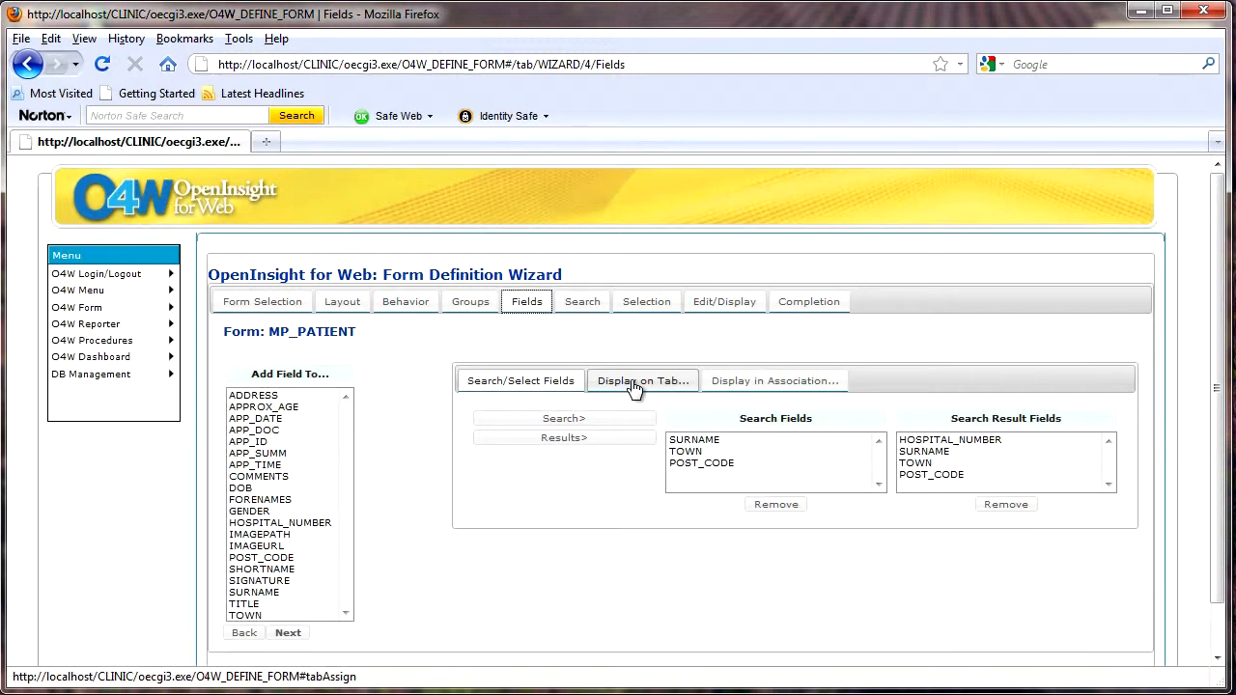
pyautogui.click(629, 383)
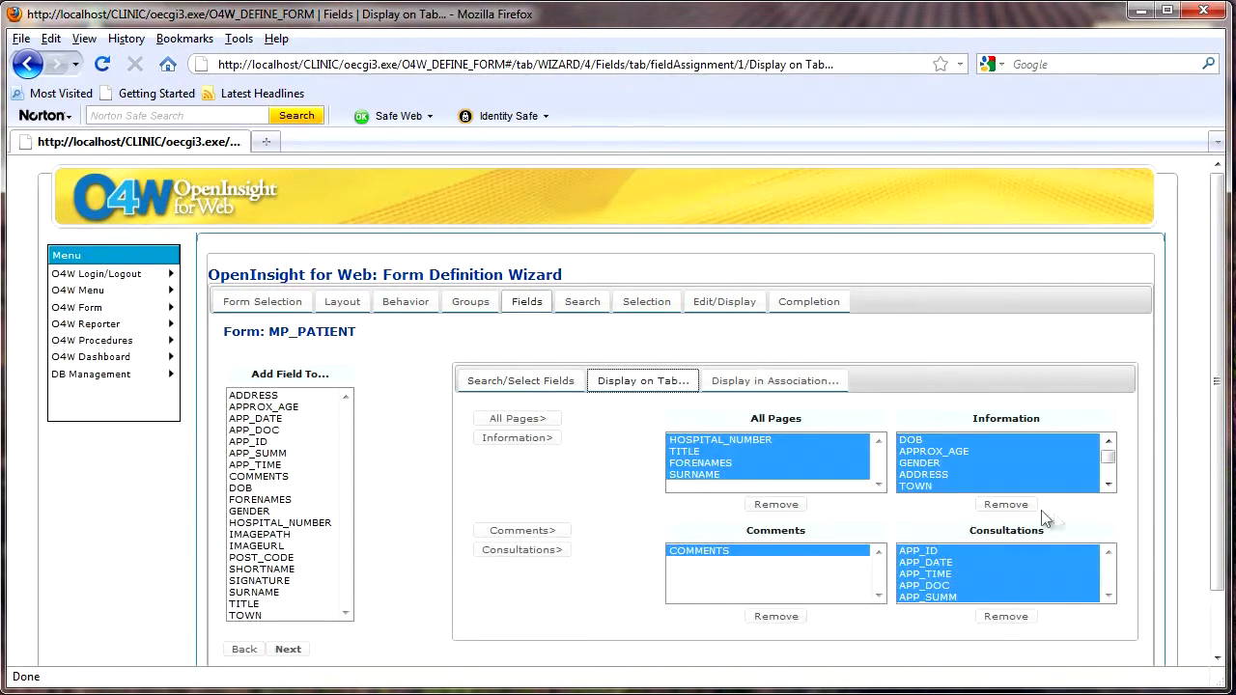
pyautogui.moveTo(1111, 466); pyautogui.dragTo(1110, 480)
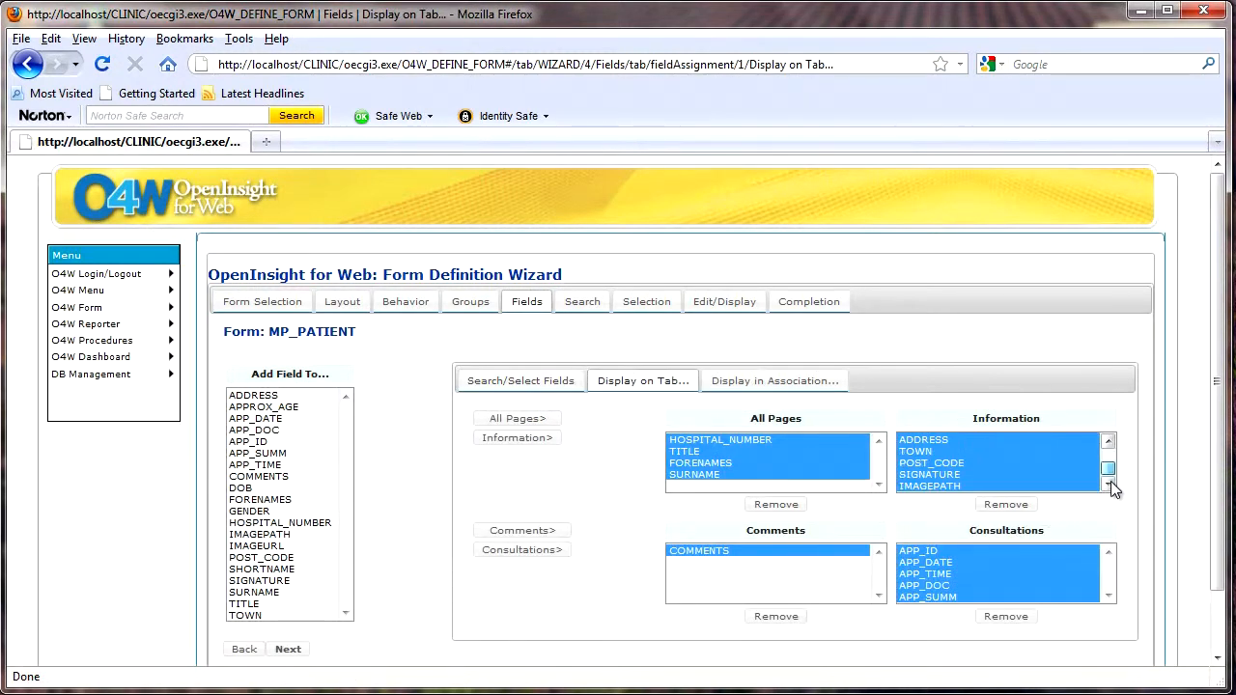
pyautogui.click(956, 485)
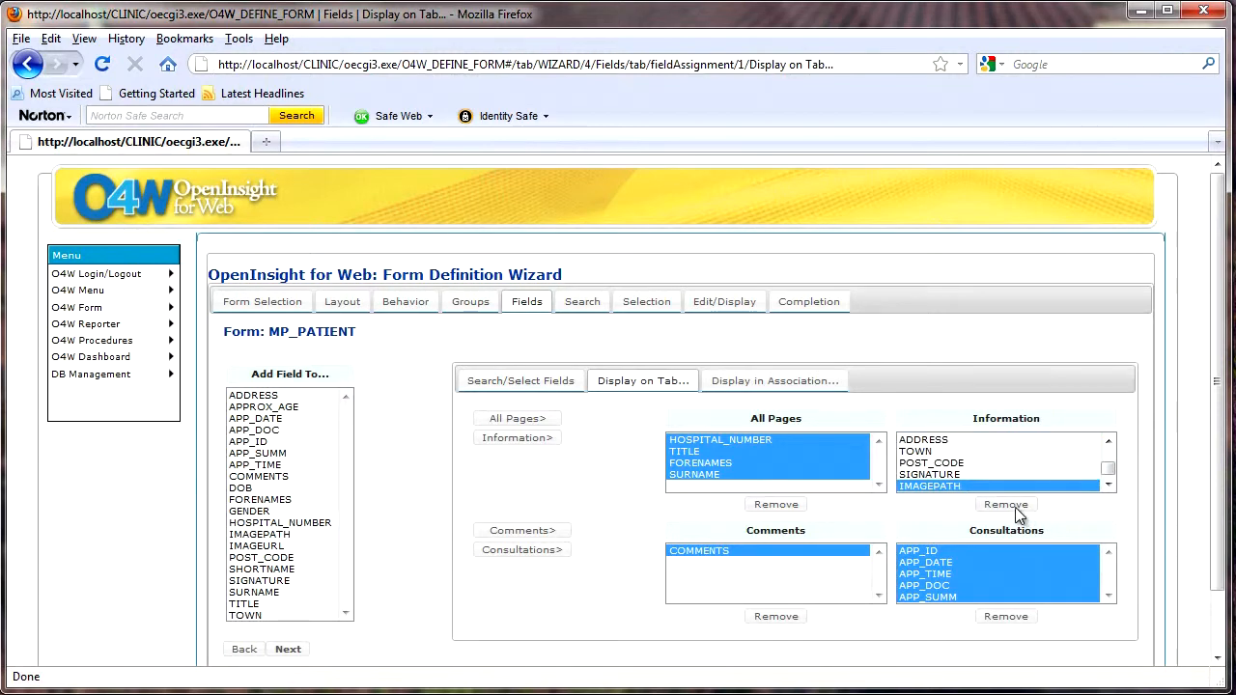
pyautogui.click(1005, 504)
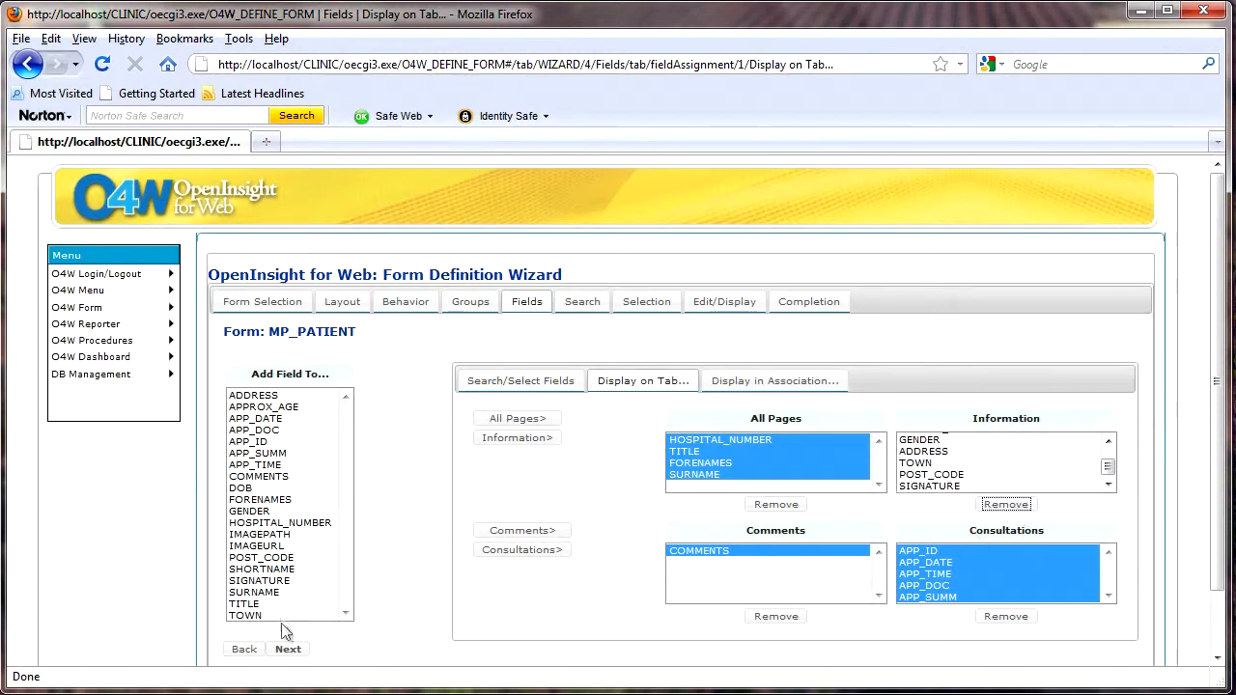
pyautogui.click(275, 551)
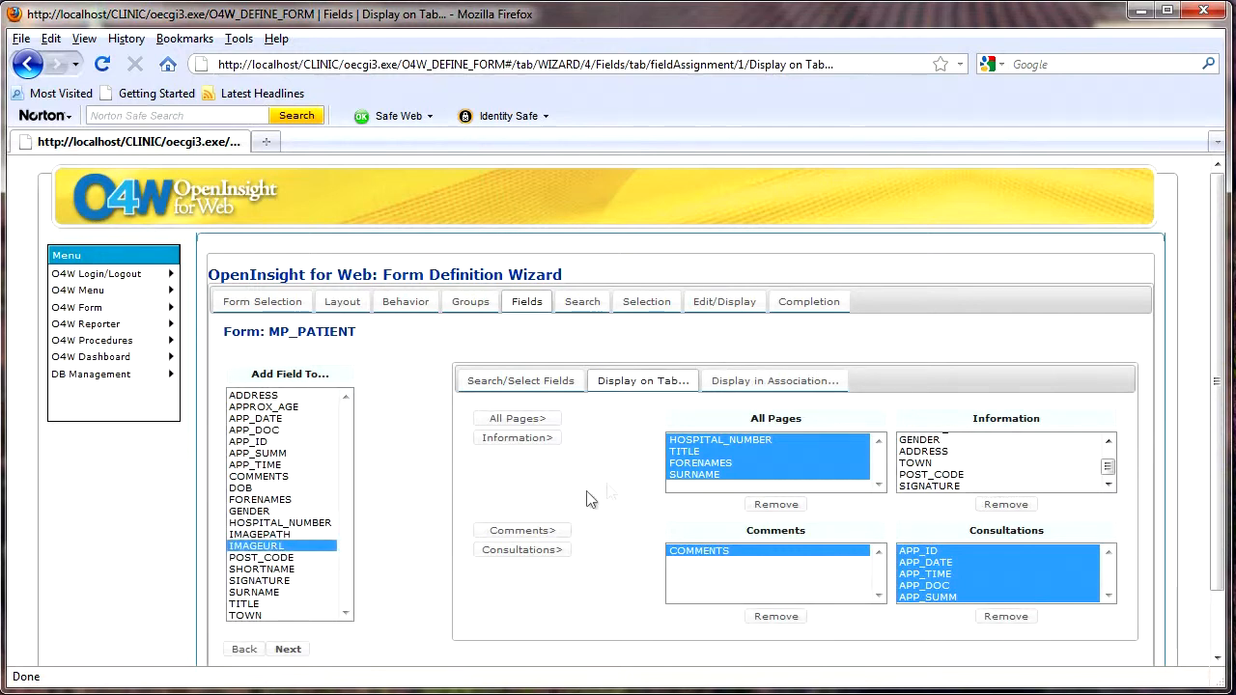
pyautogui.click(527, 442)
pyautogui.moveTo(1110, 462); pyautogui.dragTo(1111, 484)
# - Replace IMAGEPATH with IMAGEURL in the Patient_Picture association
pyautogui.click(772, 383)
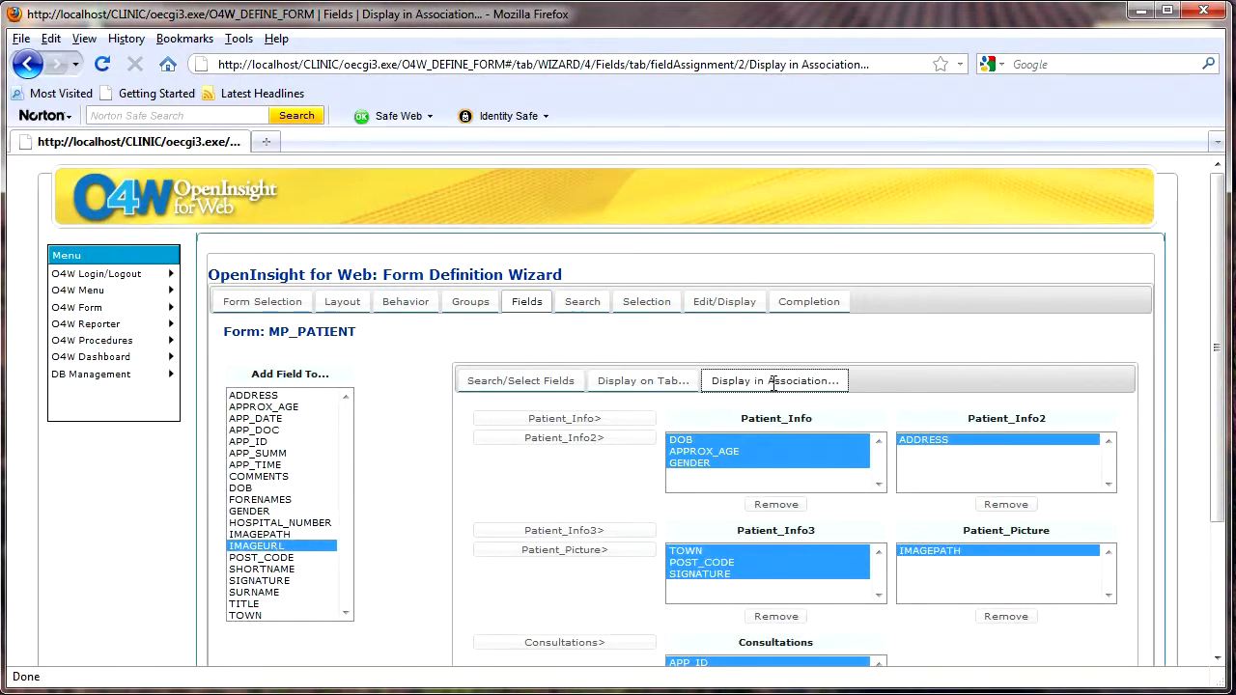
pyautogui.click(1005, 617)
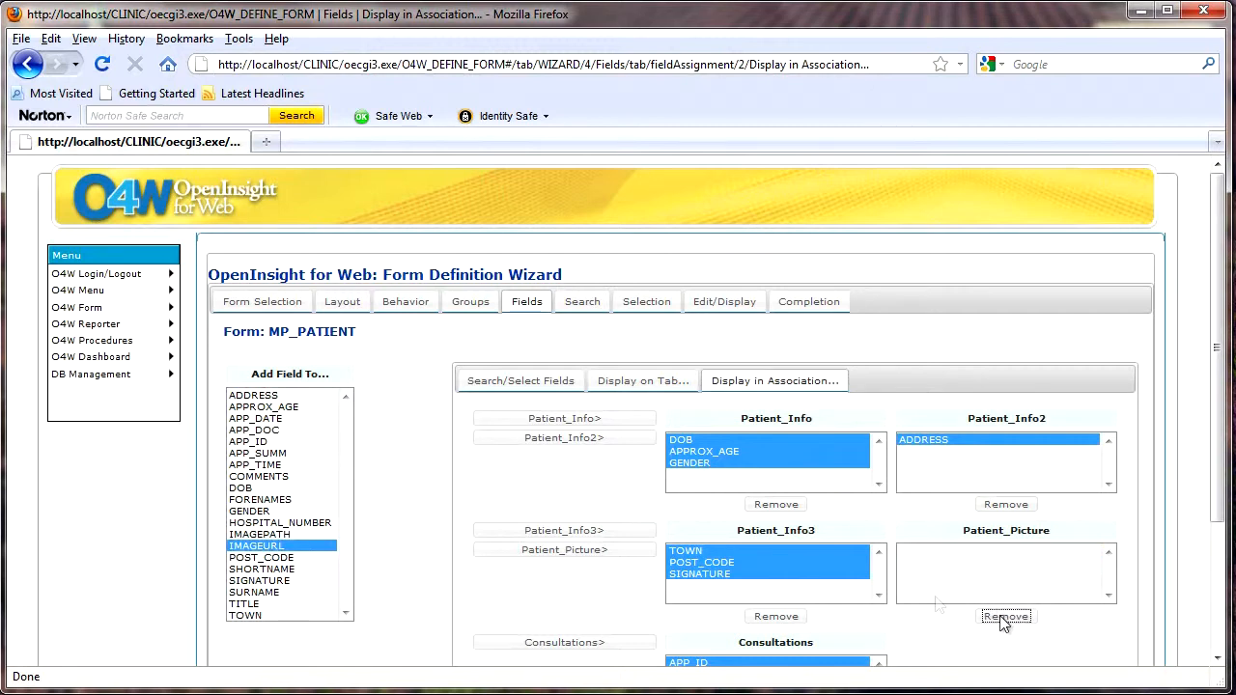
pyautogui.click(274, 549)
pyautogui.click(566, 551)
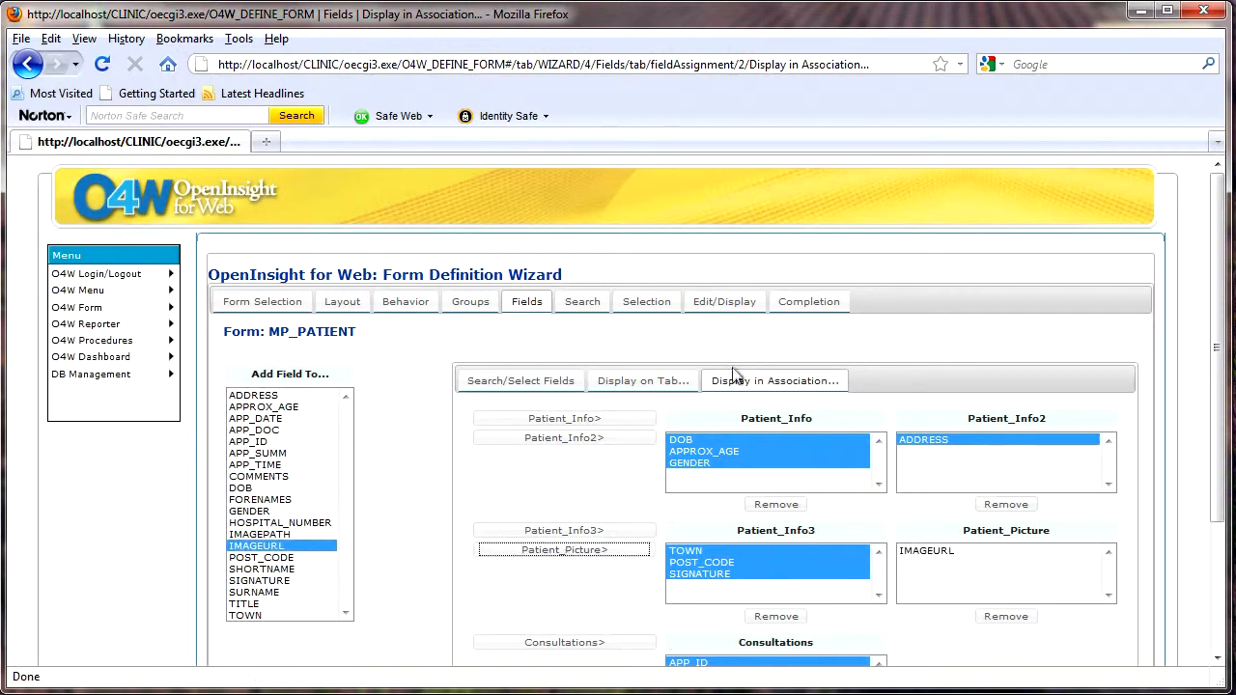
# - Set the IMAGEURL field's link type to Explicit URL and its display image to Value is URL, and save the link properties
pyautogui.click(730, 305)
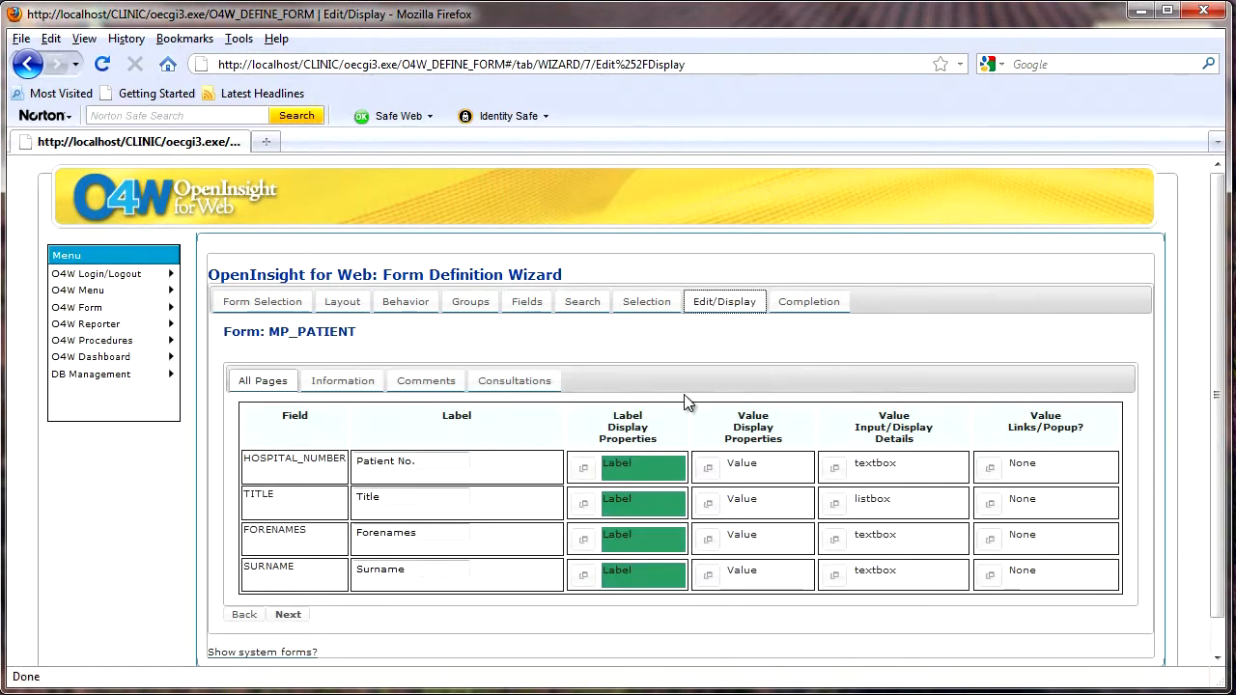
pyautogui.click(345, 382)
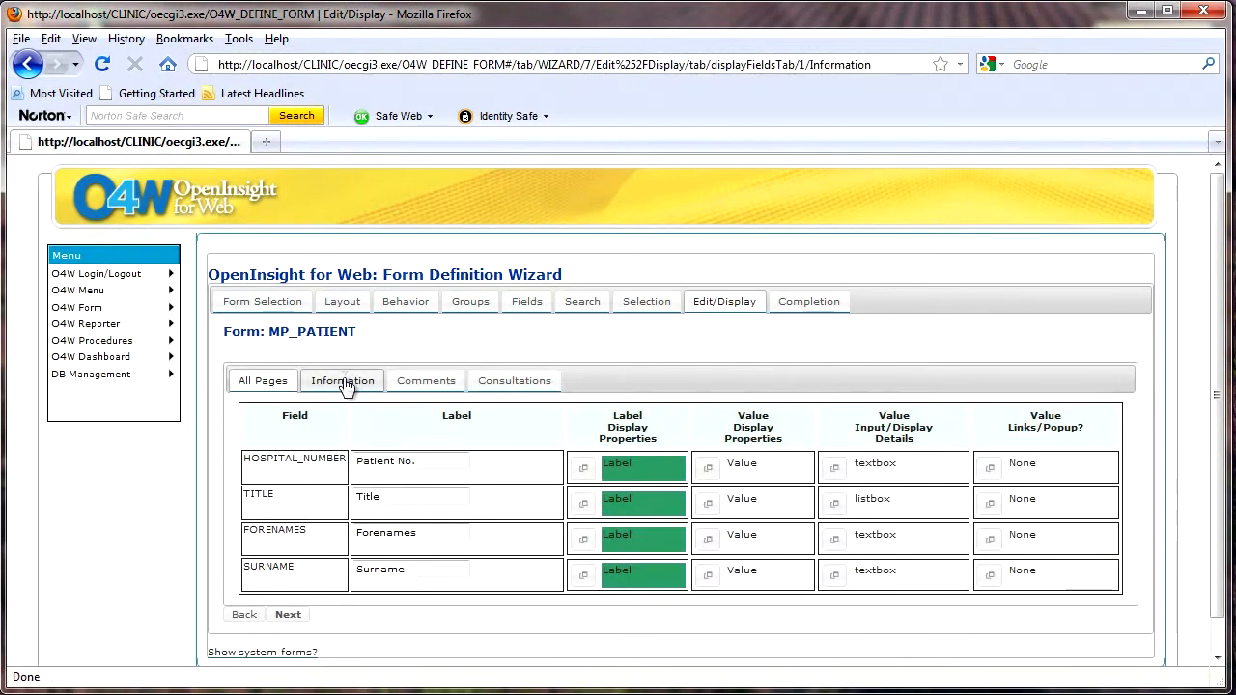
pyautogui.scroll(-3, 516, 527)
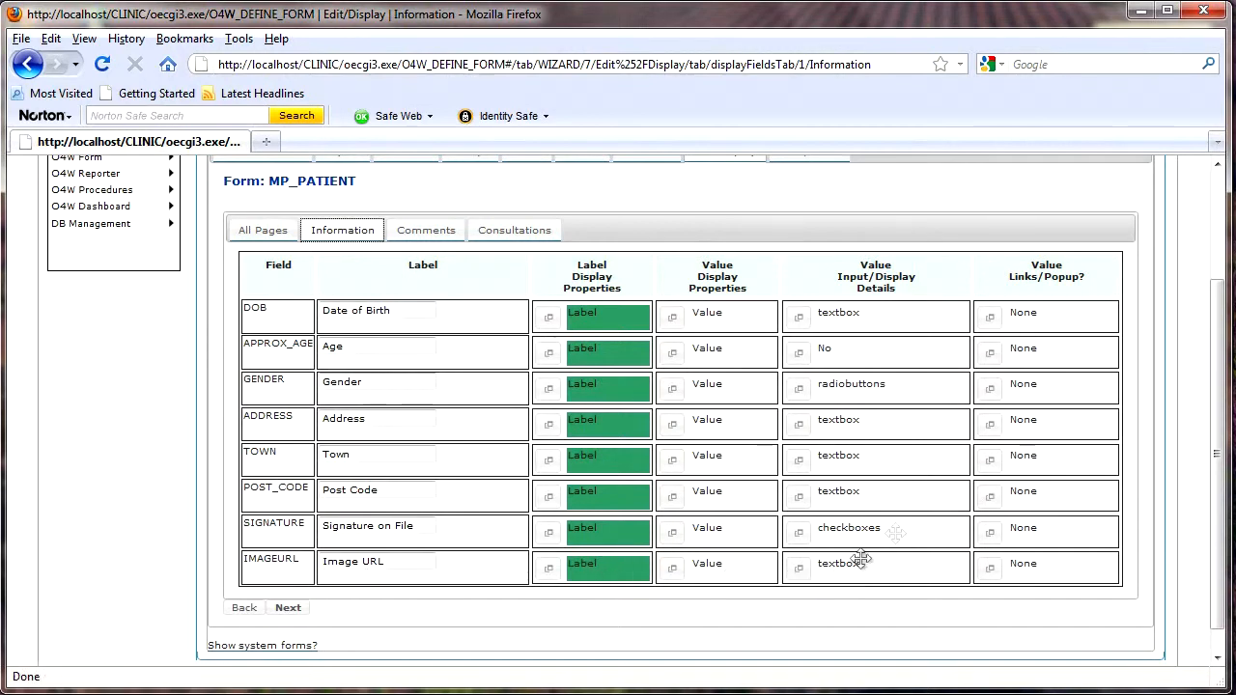
pyautogui.click(798, 575)
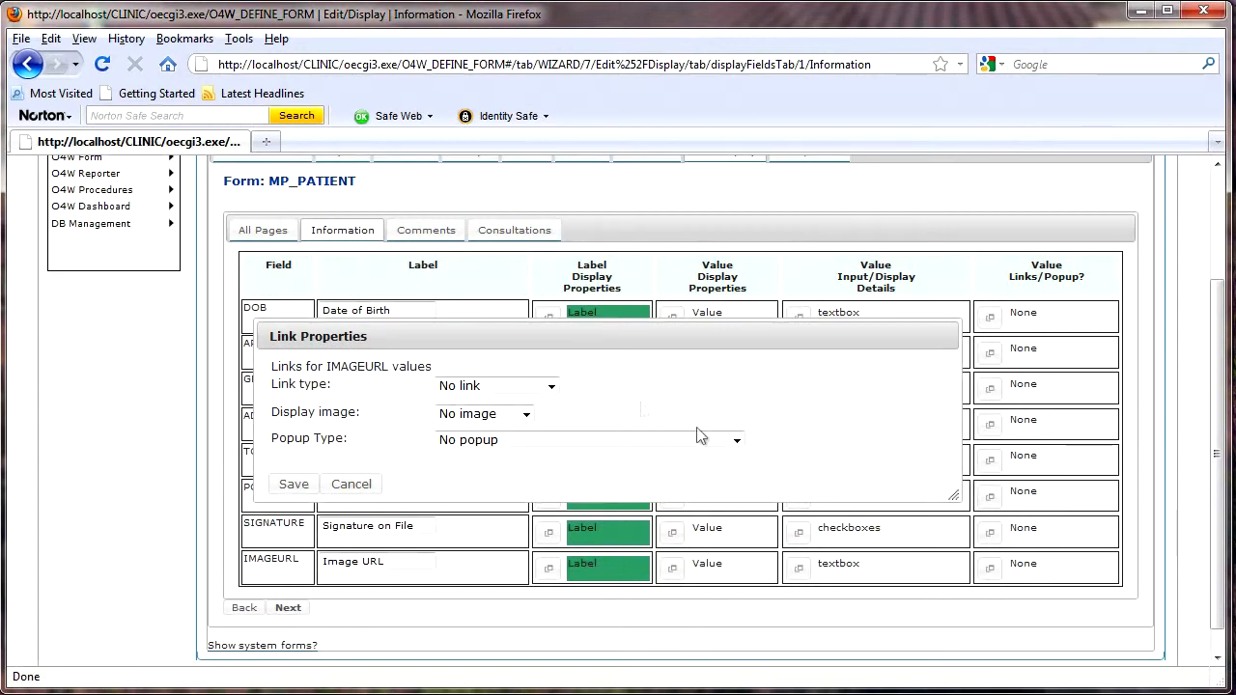
pyautogui.click(552, 388)
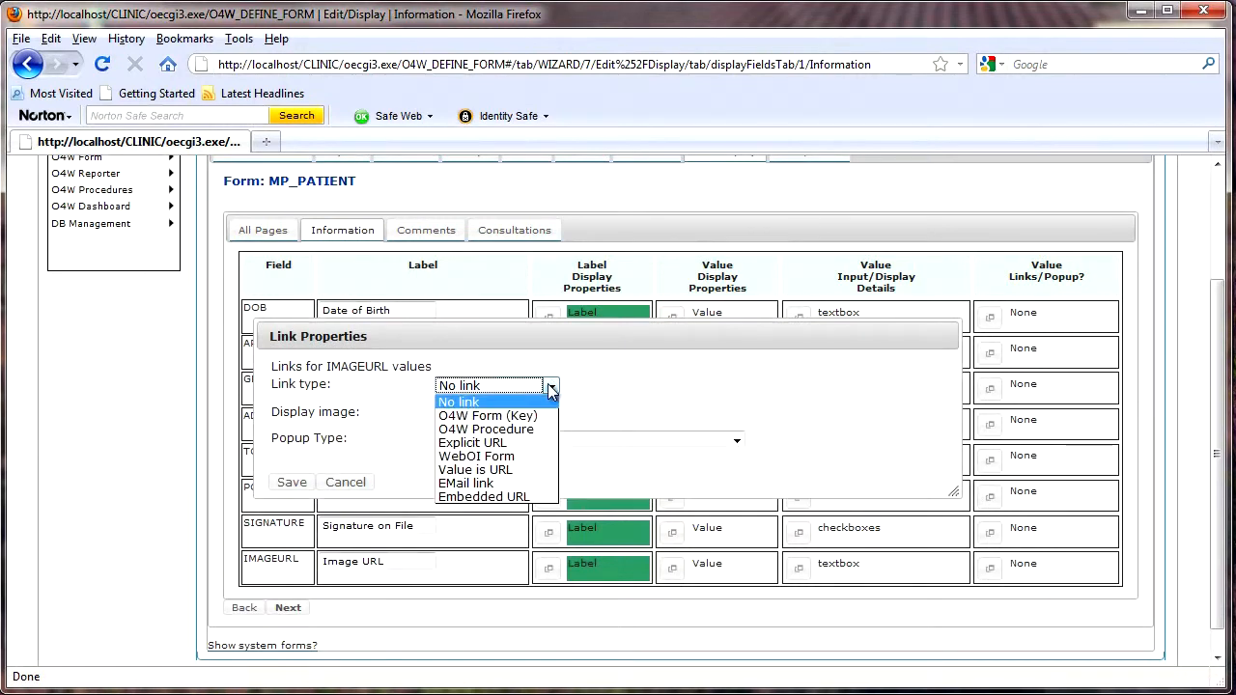
pyautogui.click(508, 444)
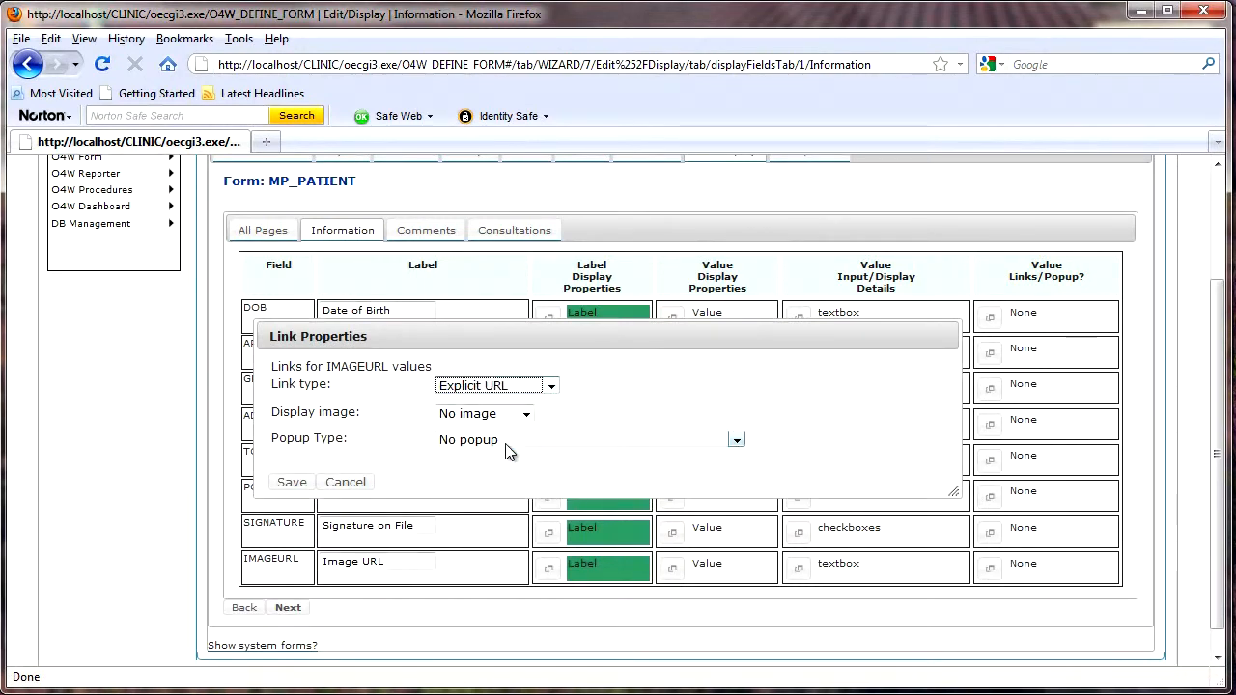
pyautogui.click(526, 435)
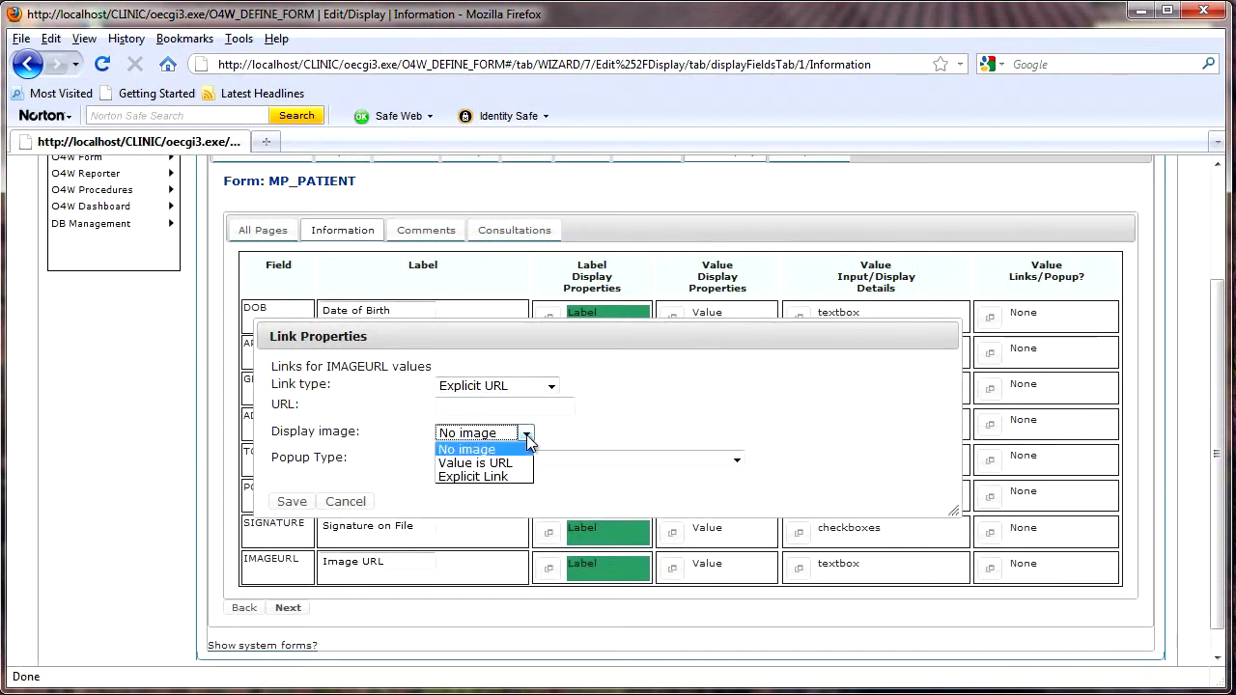
pyautogui.click(503, 465)
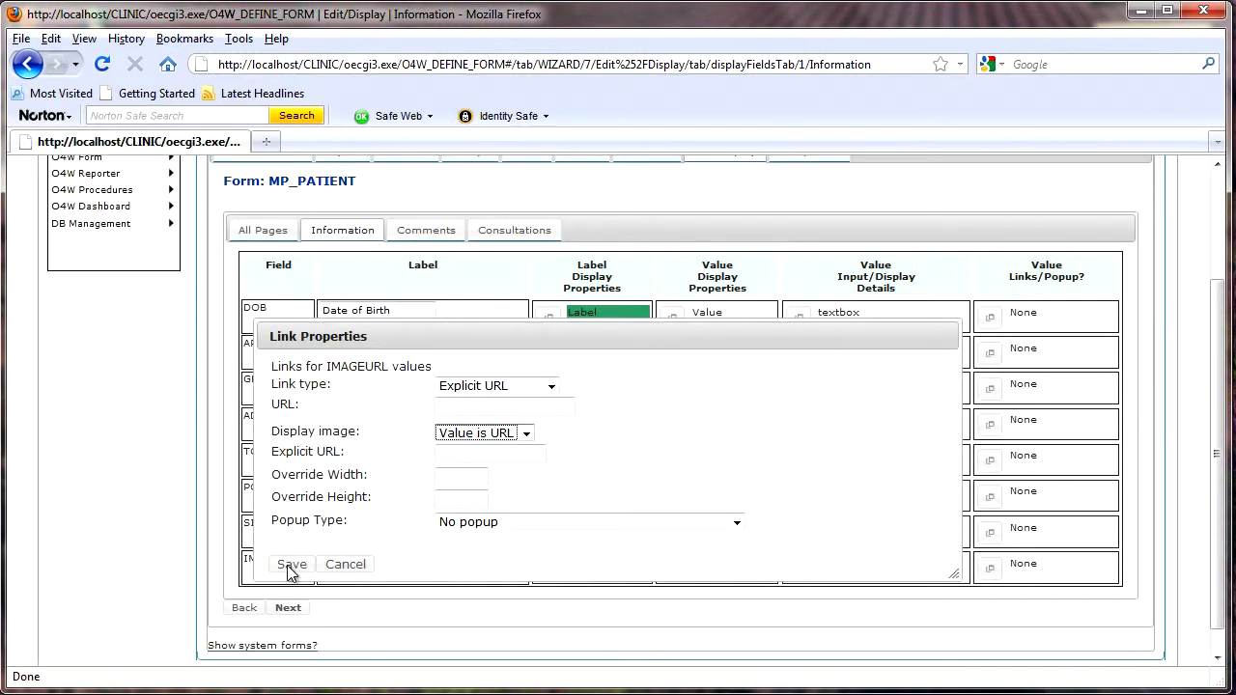
pyautogui.click(289, 568)
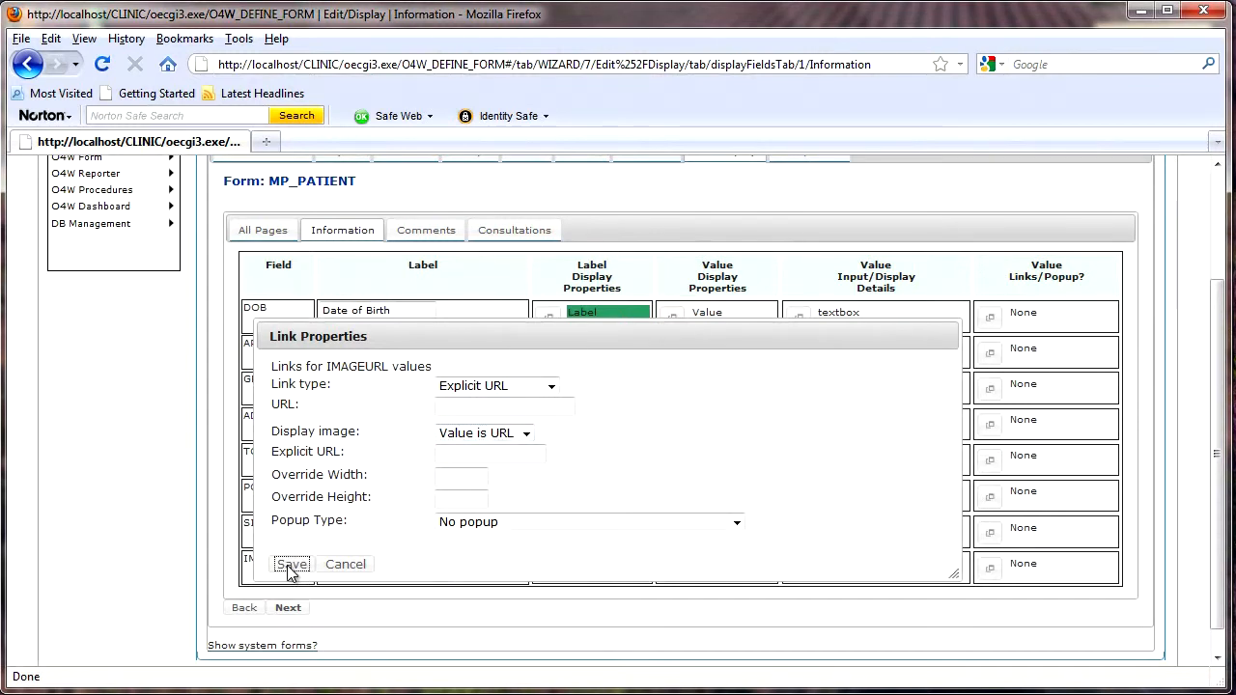
# - Save the MP_PATIENT form definition without rebuilding the commuter module, and run the form
pyautogui.click(287, 608)
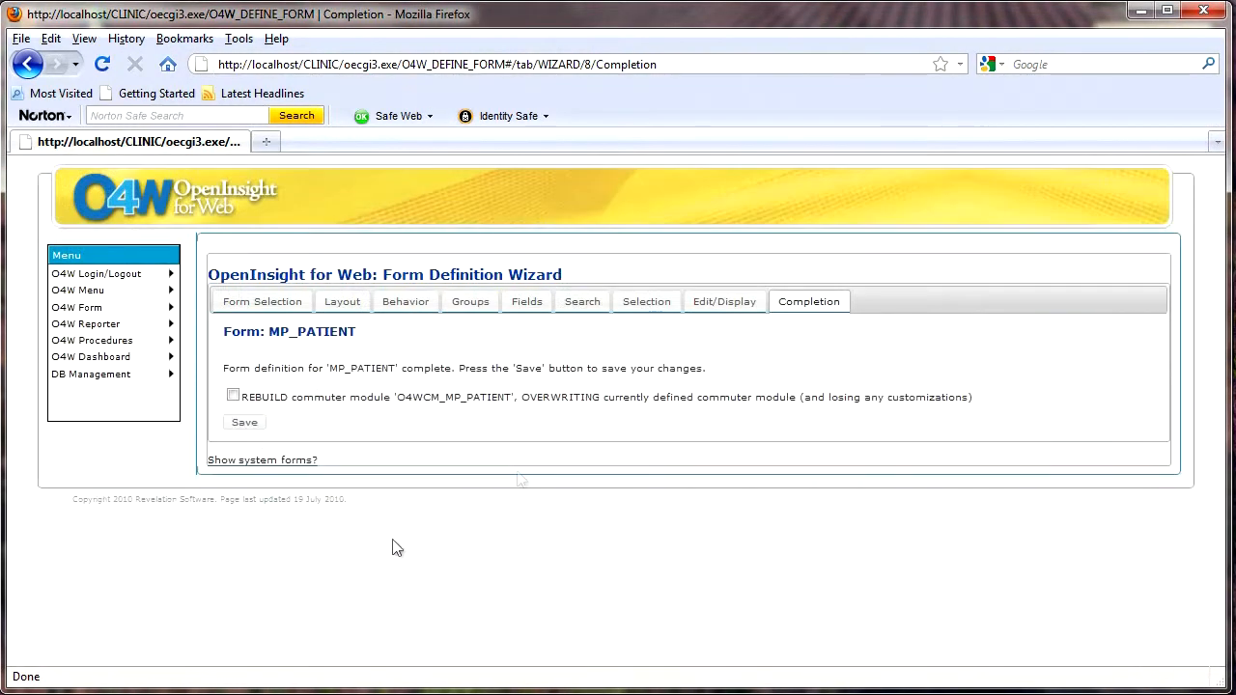
pyautogui.click(243, 424)
pyautogui.click(266, 395)
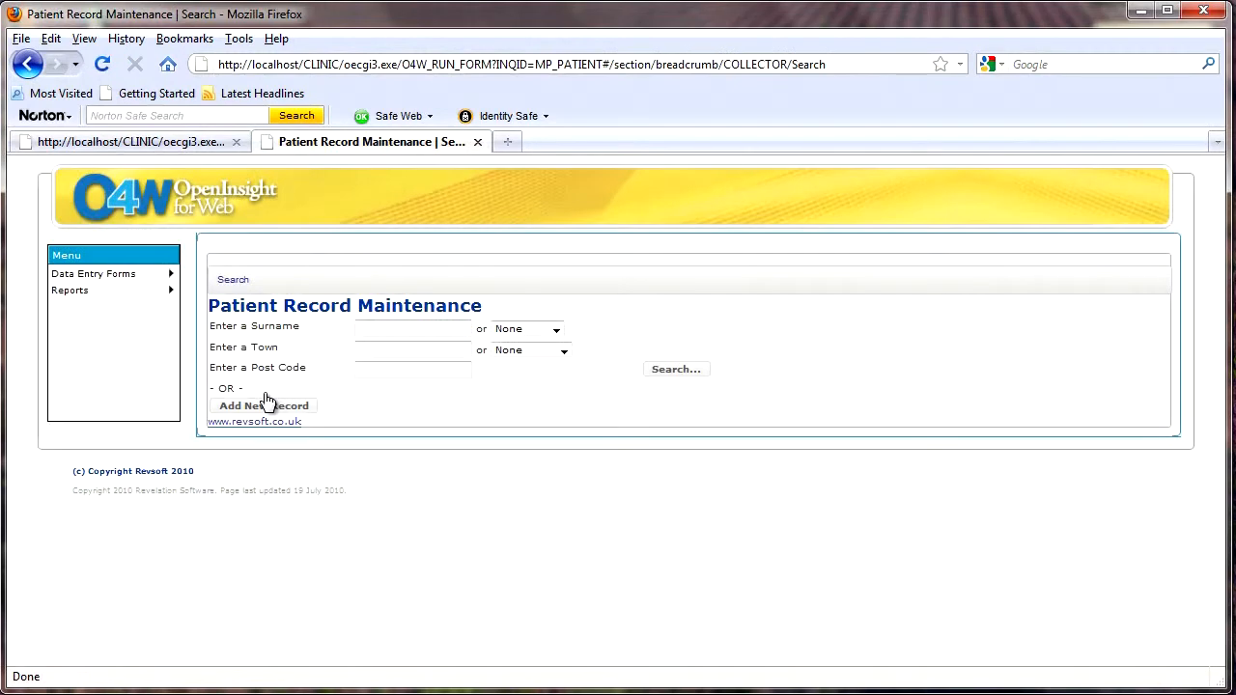
# - Search the patient records by a surname chosen from the existing surnames
pyautogui.click(557, 330)
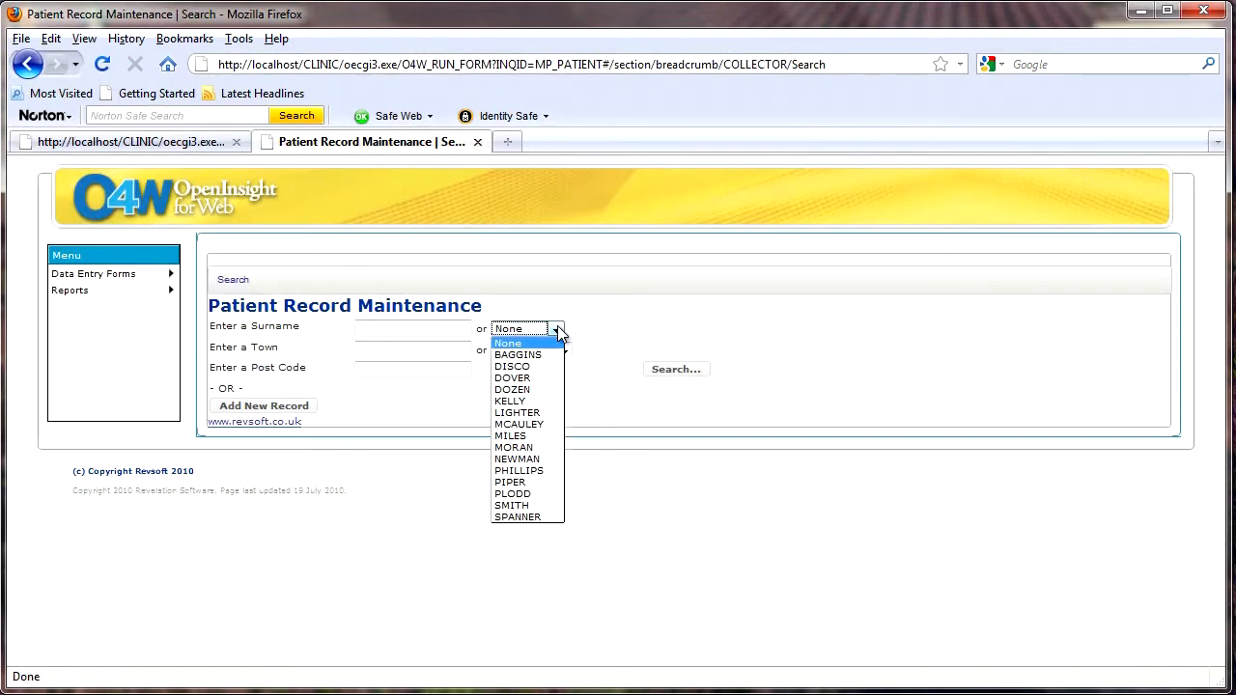
pyautogui.click(527, 450)
pyautogui.click(678, 371)
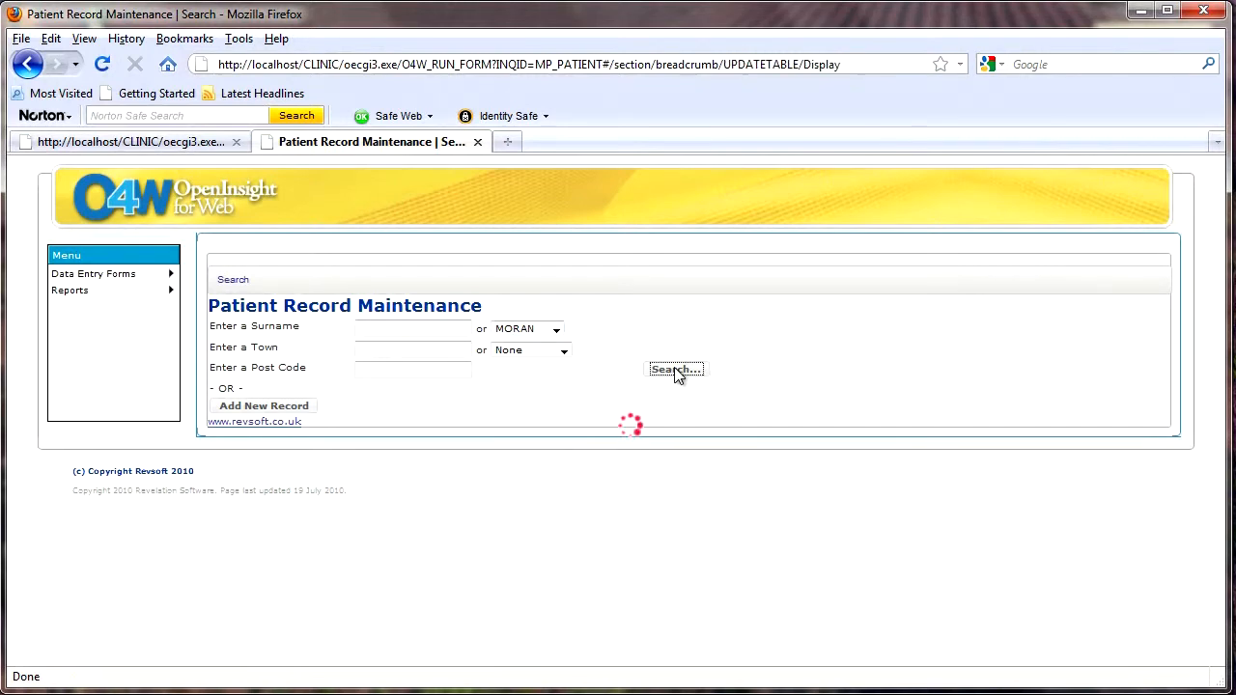
pyautogui.scroll(-5, 653, 484)
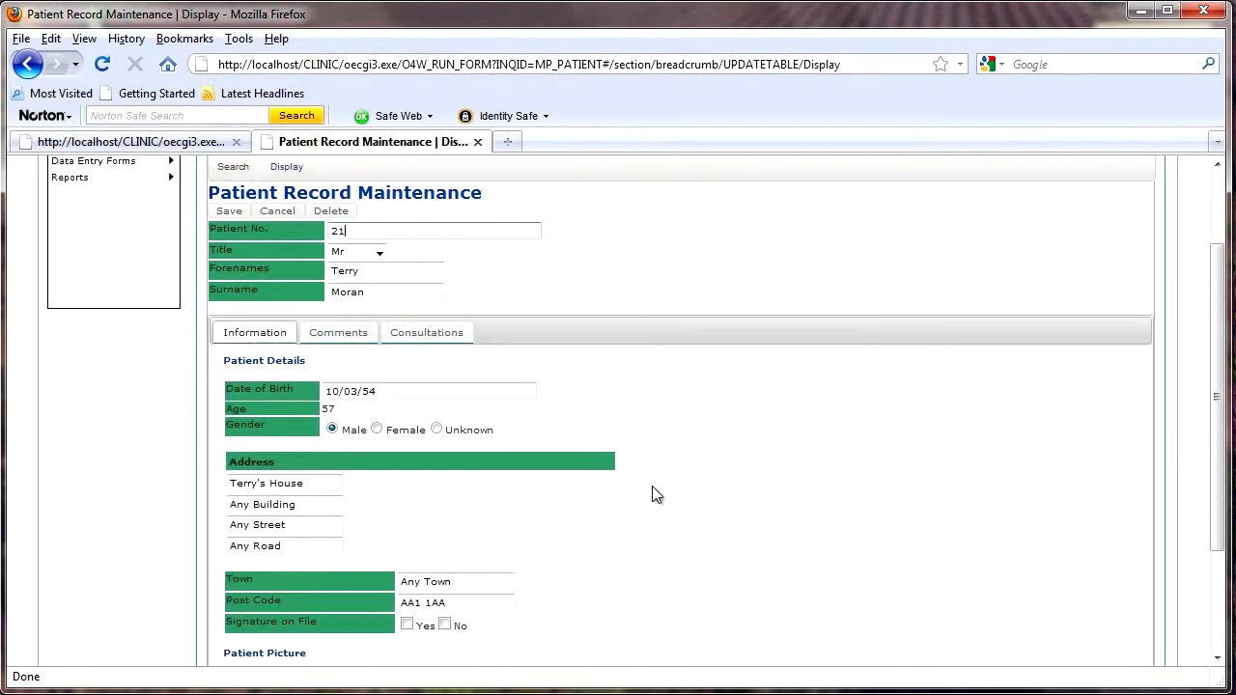
pyautogui.click(269, 557)
pyautogui.hotkey('ctrl', 'v')
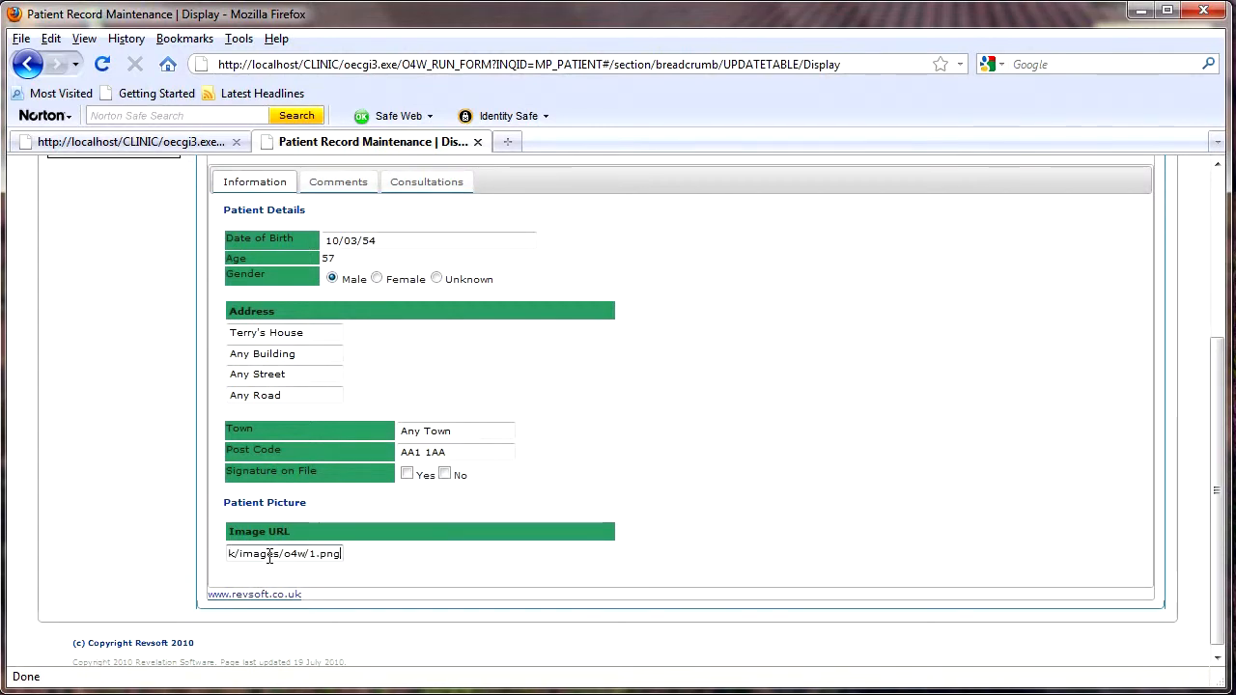
pyautogui.moveTo(248, 560); pyautogui.dragTo(196, 558)
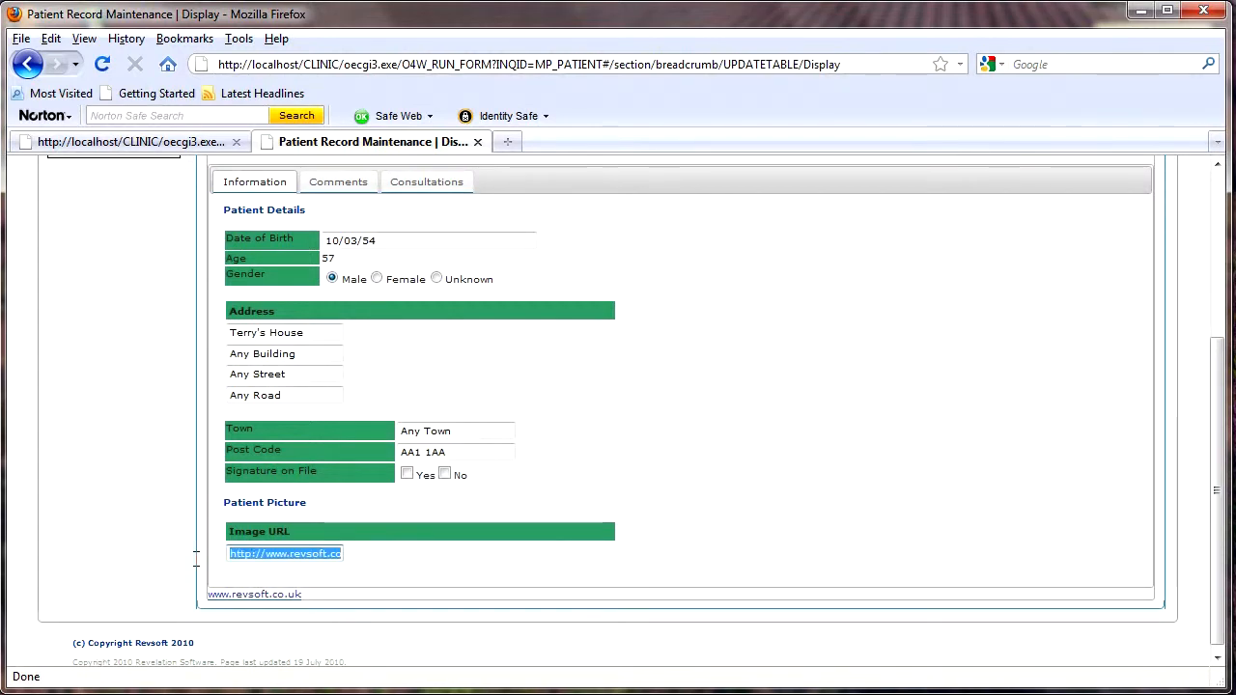
pyautogui.scroll(2, 389, 560)
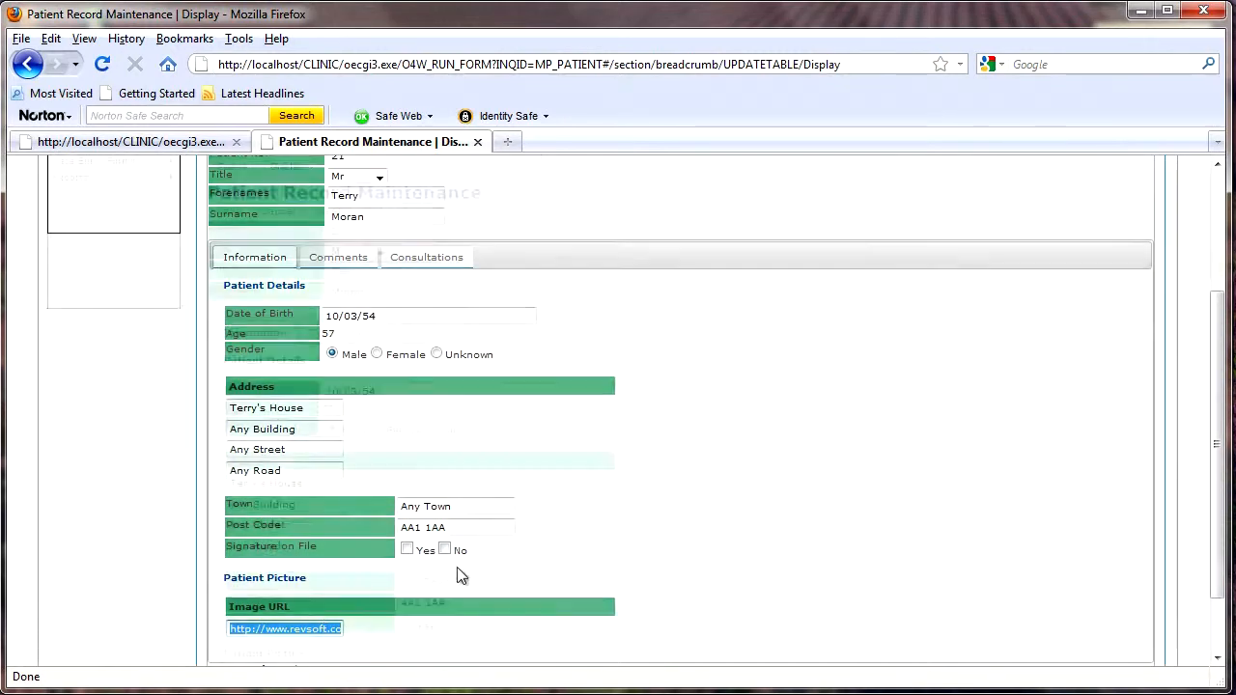
pyautogui.scroll(5, 457, 567)
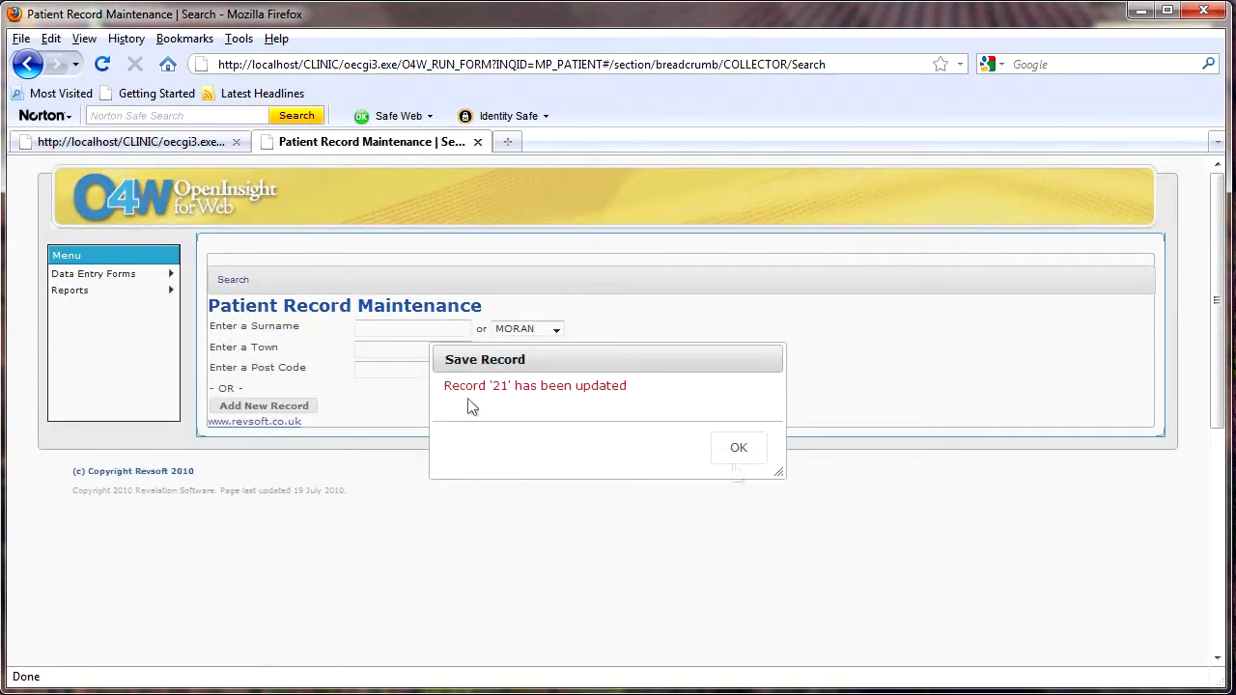
pyautogui.click(739, 454)
# - Repeat the patient search and examine the Patient Picture section of the record
pyautogui.click(671, 369)
pyautogui.scroll(-7, 592, 445)
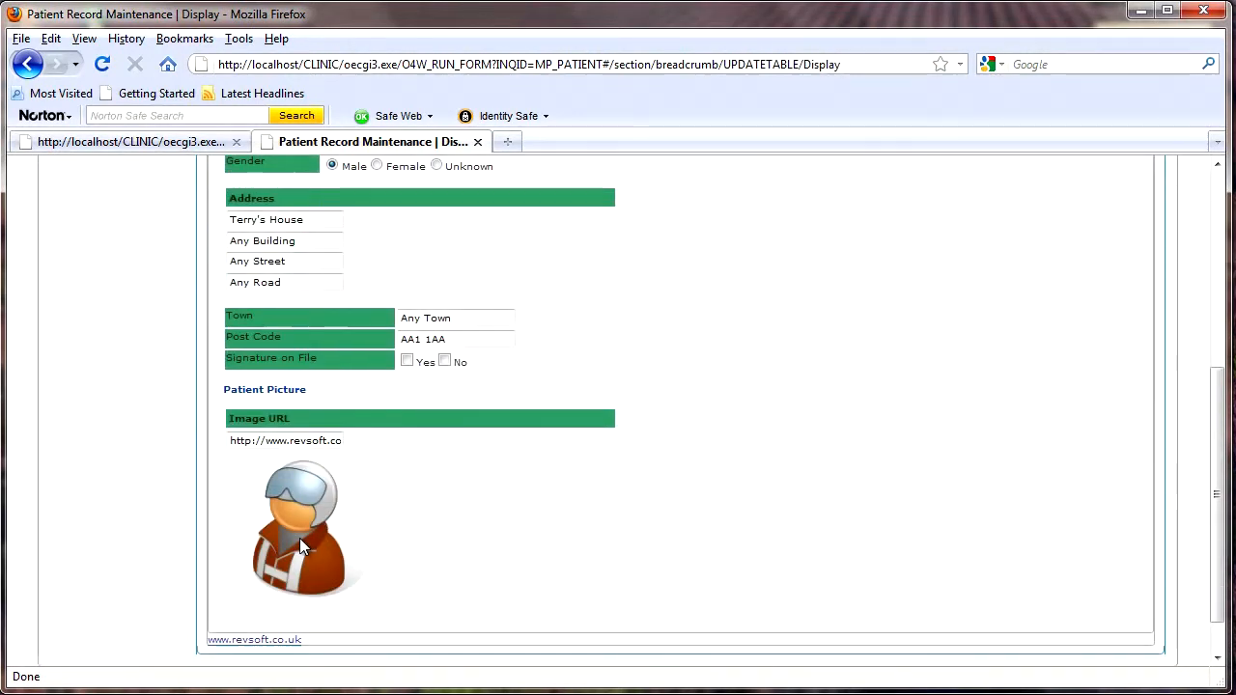
# - In the MP_PATIENT form definition, set the IMAGEURL field's input size to 40 characters and save its input/display properties
pyautogui.click(174, 143)
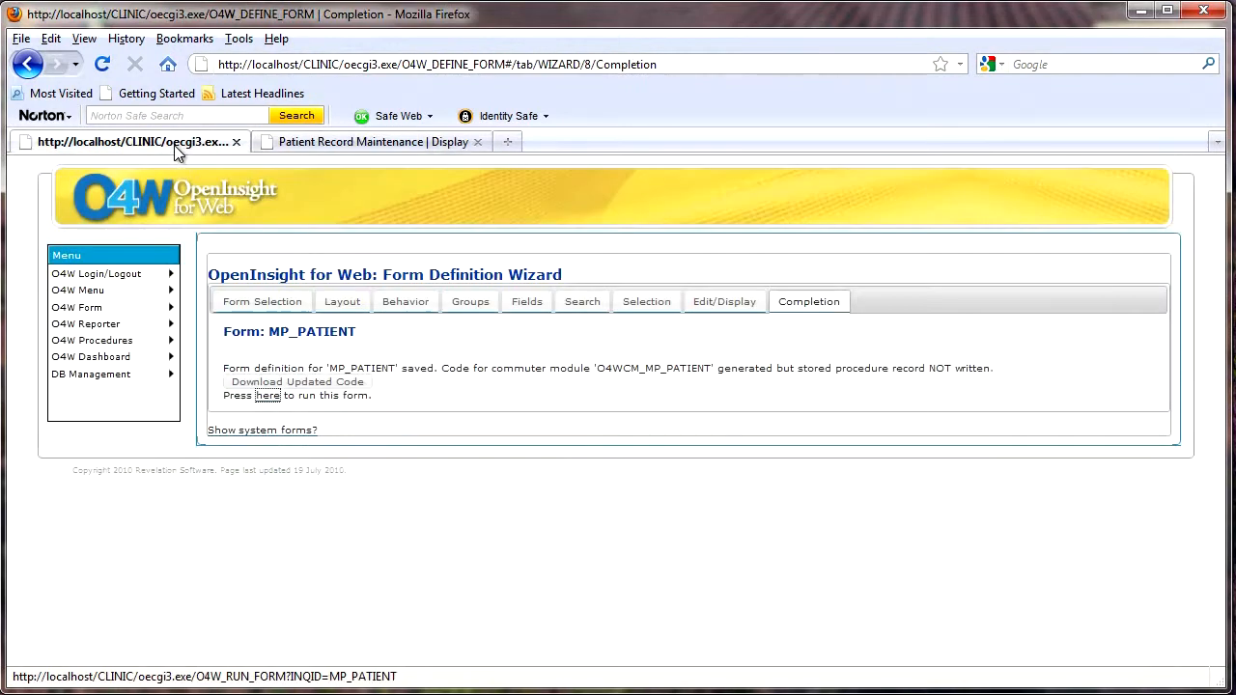
pyautogui.click(719, 302)
pyautogui.scroll(-3, 864, 521)
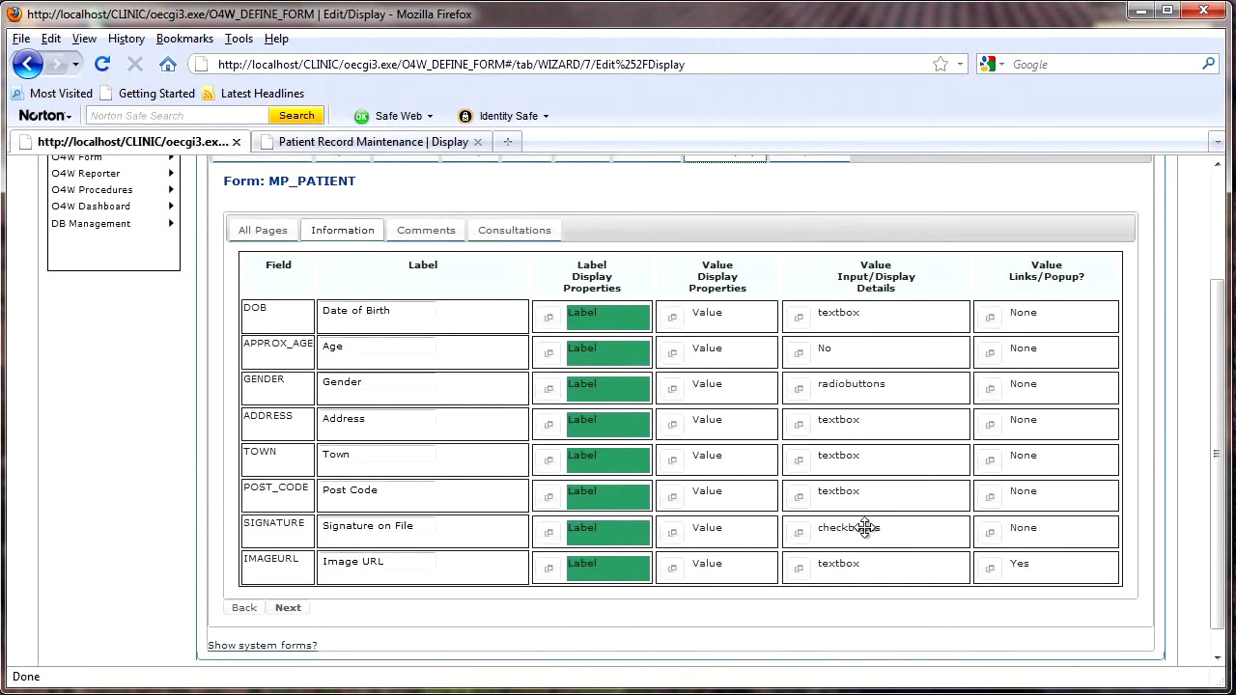
pyautogui.scroll(-1, 772, 623)
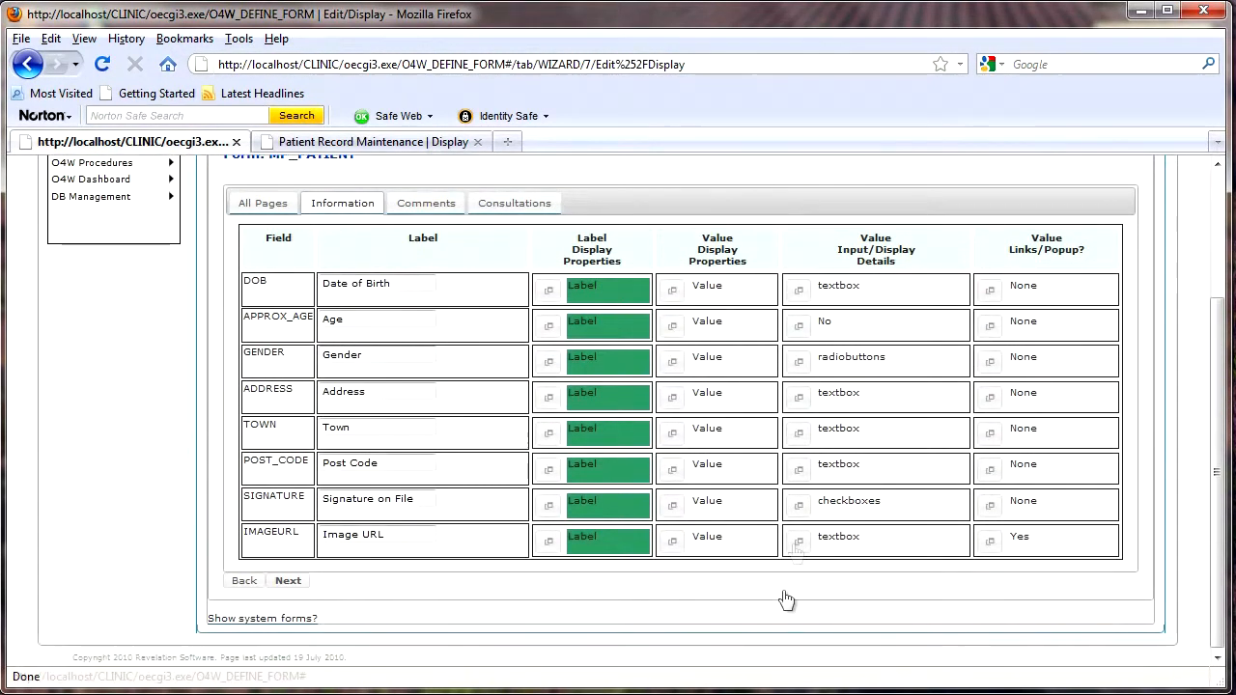
pyautogui.click(799, 544)
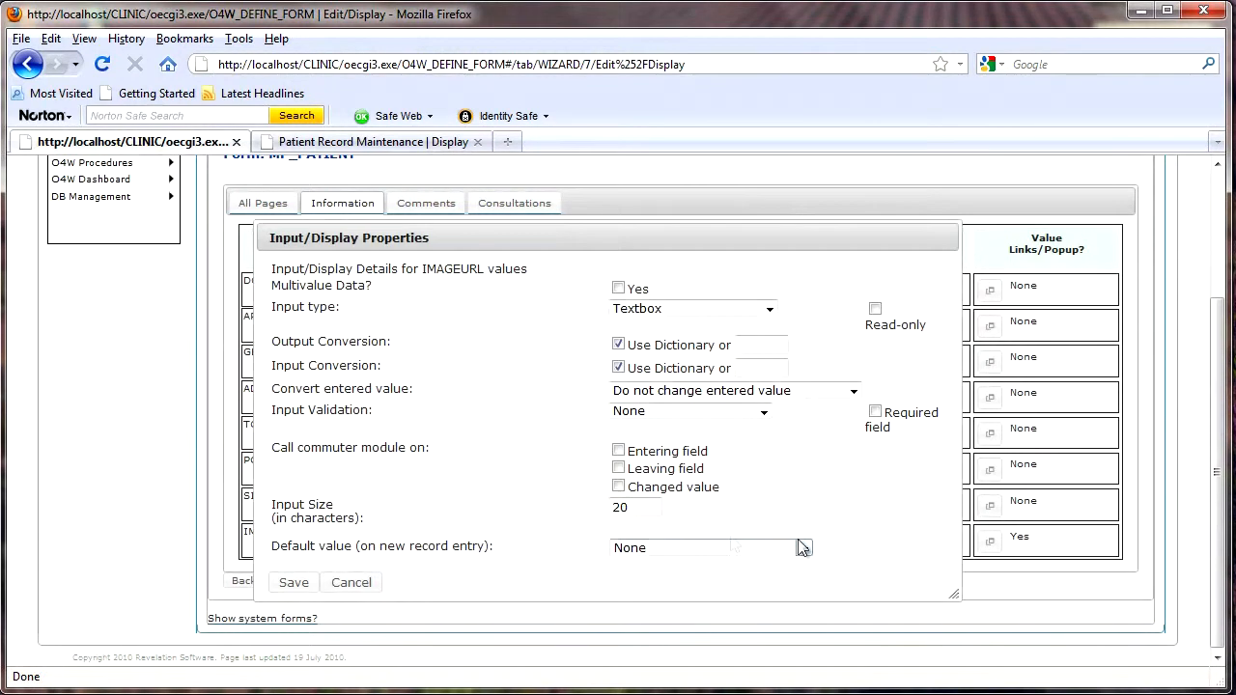
pyautogui.moveTo(630, 507); pyautogui.dragTo(549, 502)
pyautogui.write('40')
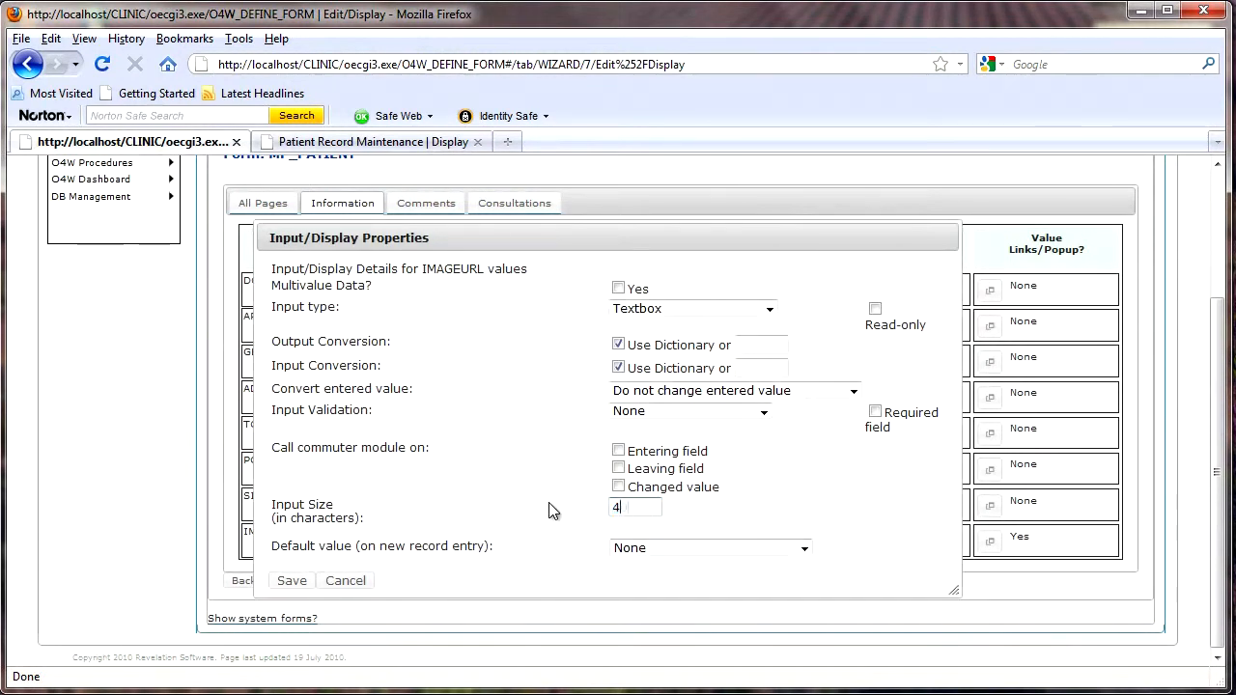
pyautogui.click(299, 583)
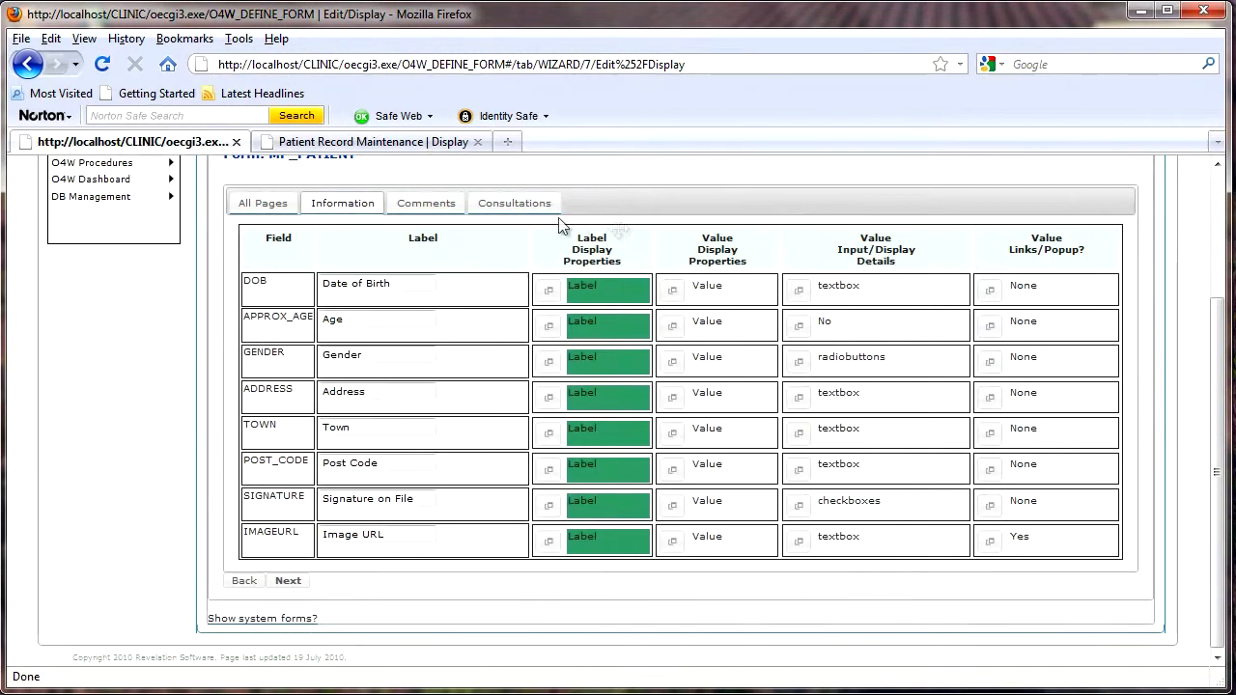
# - Save the updated MP_PATIENT form definition without rebuilding the commuter module, and run the form
pyautogui.scroll(3, 628, 251)
pyautogui.click(819, 301)
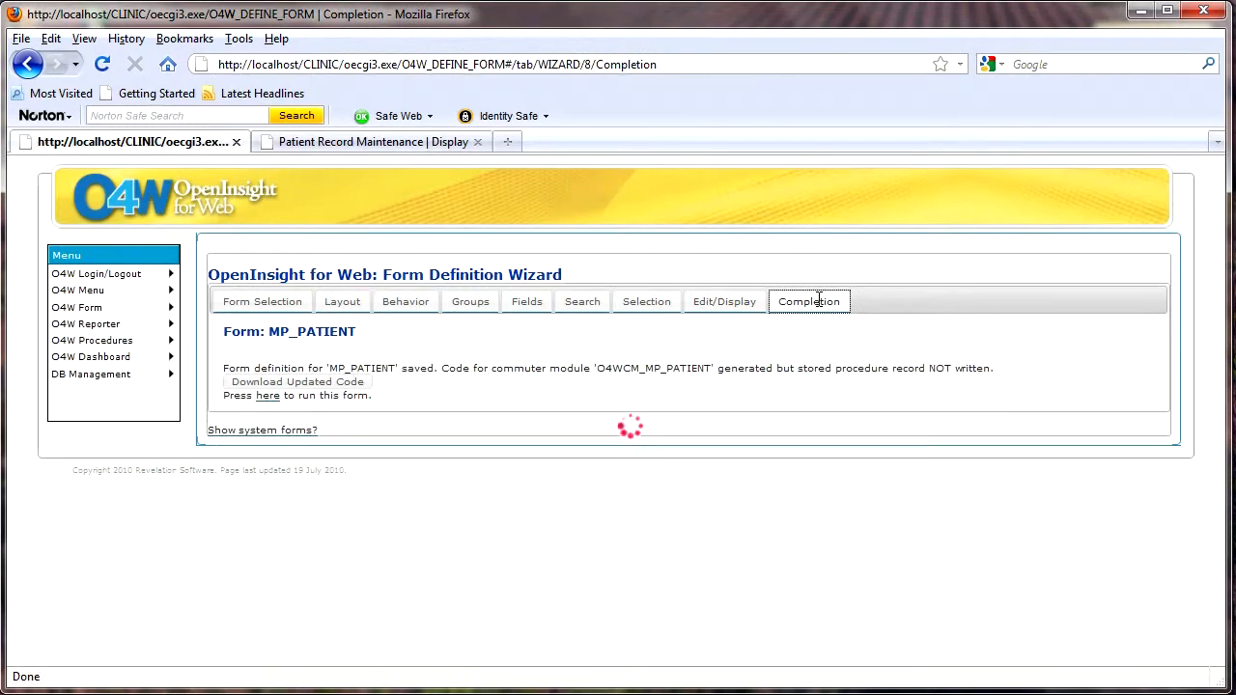
pyautogui.click(253, 423)
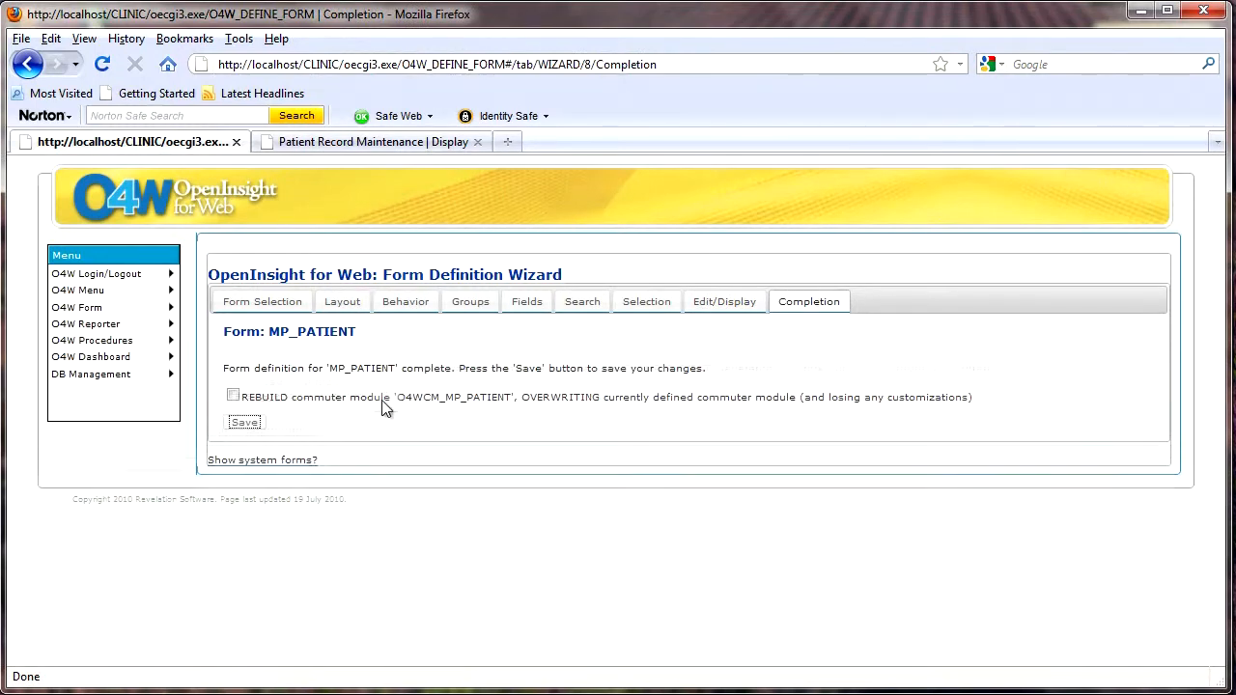
pyautogui.click(267, 396)
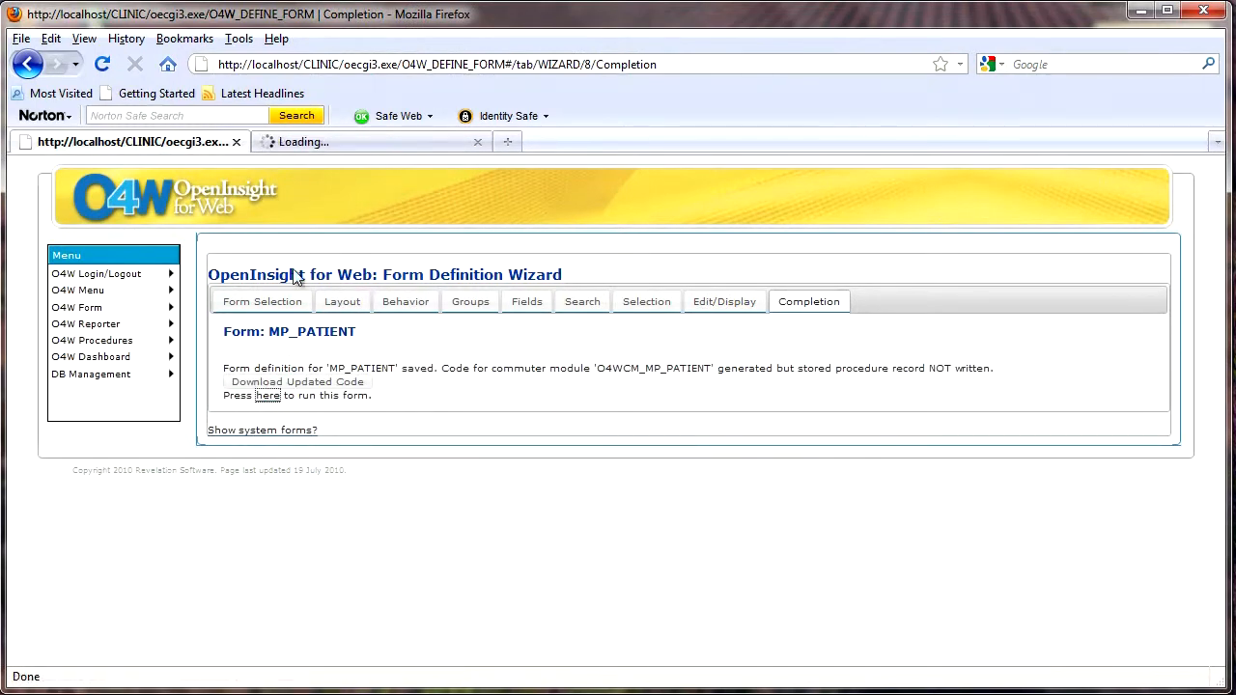
pyautogui.click(335, 144)
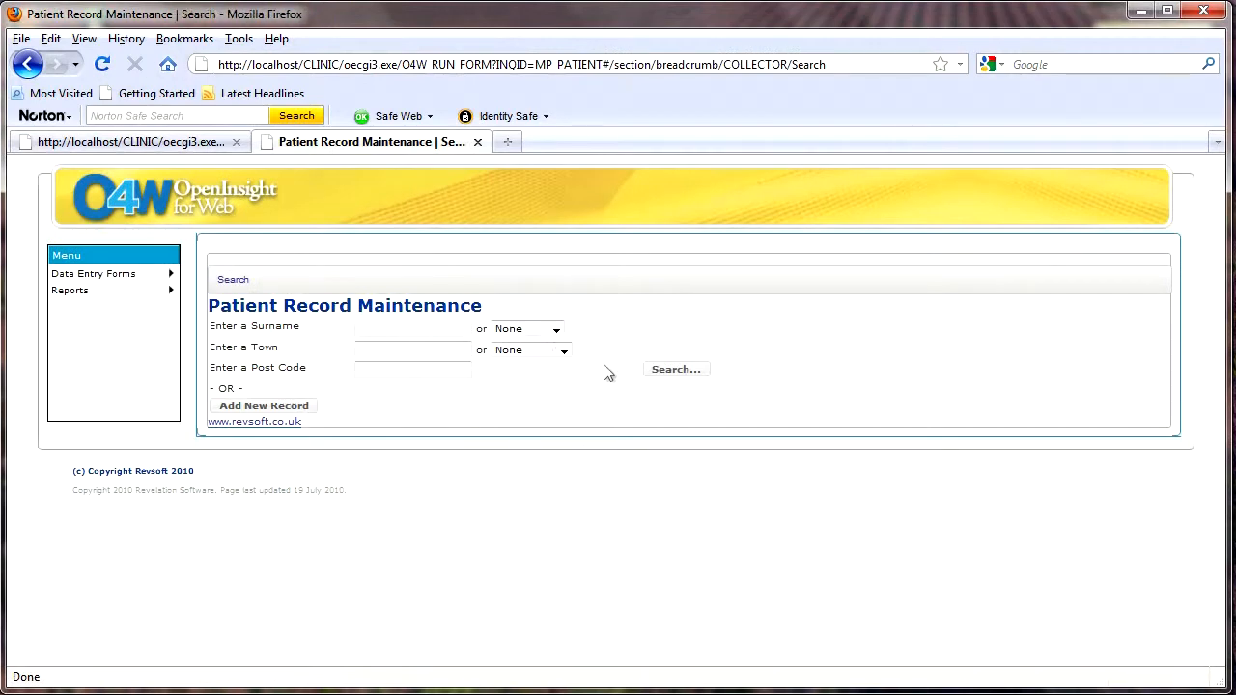
# - Find the patient by choosing the surname from the existing surnames, and check the Image URL field and picture
pyautogui.click(557, 330)
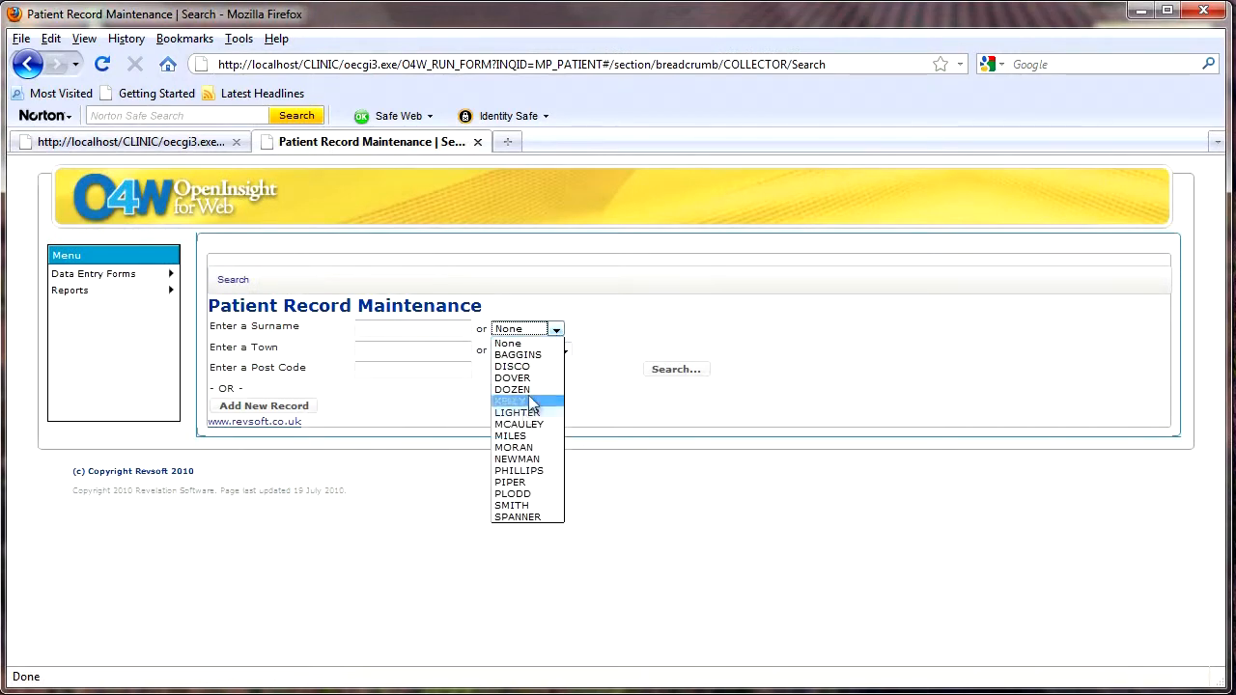
pyautogui.click(521, 449)
pyautogui.click(649, 371)
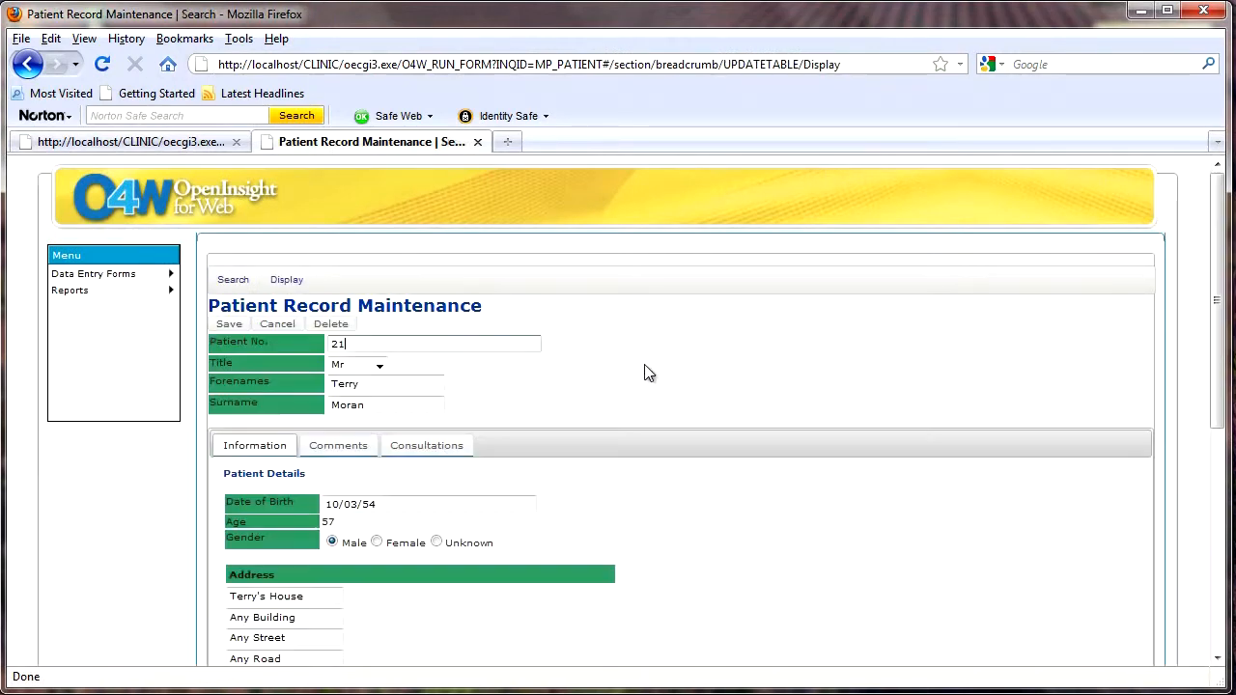
pyautogui.scroll(-6, 742, 451)
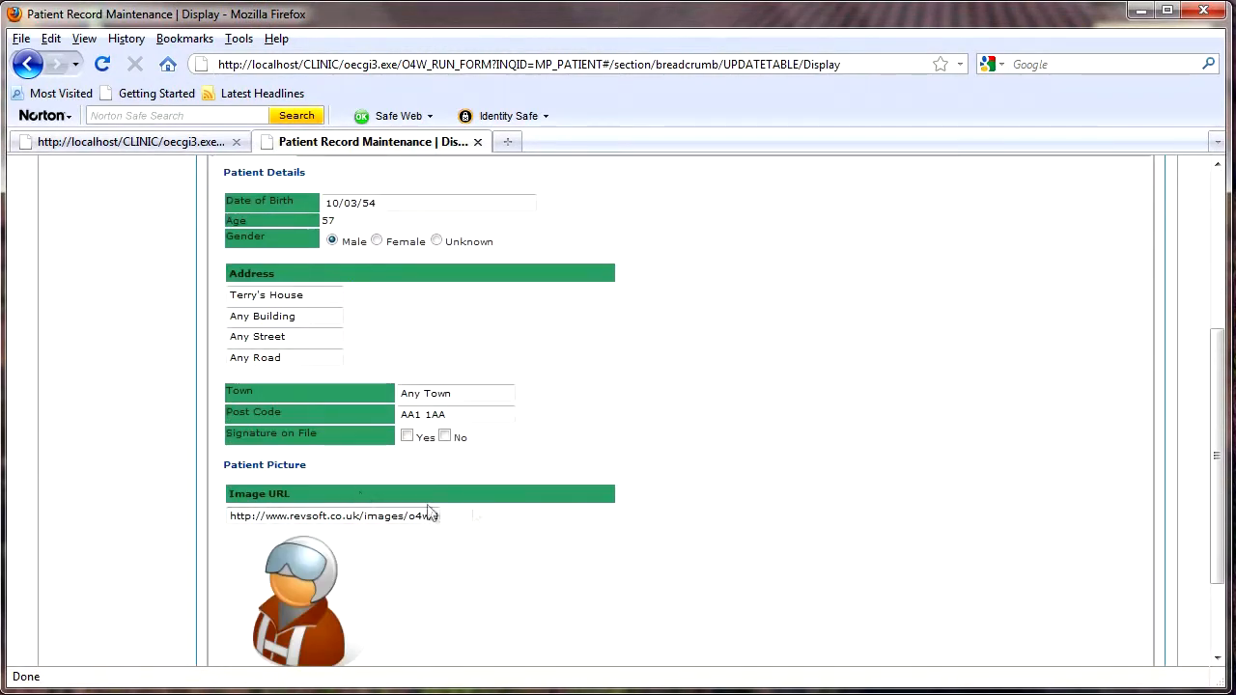
pyautogui.scroll(-2, 522, 558)
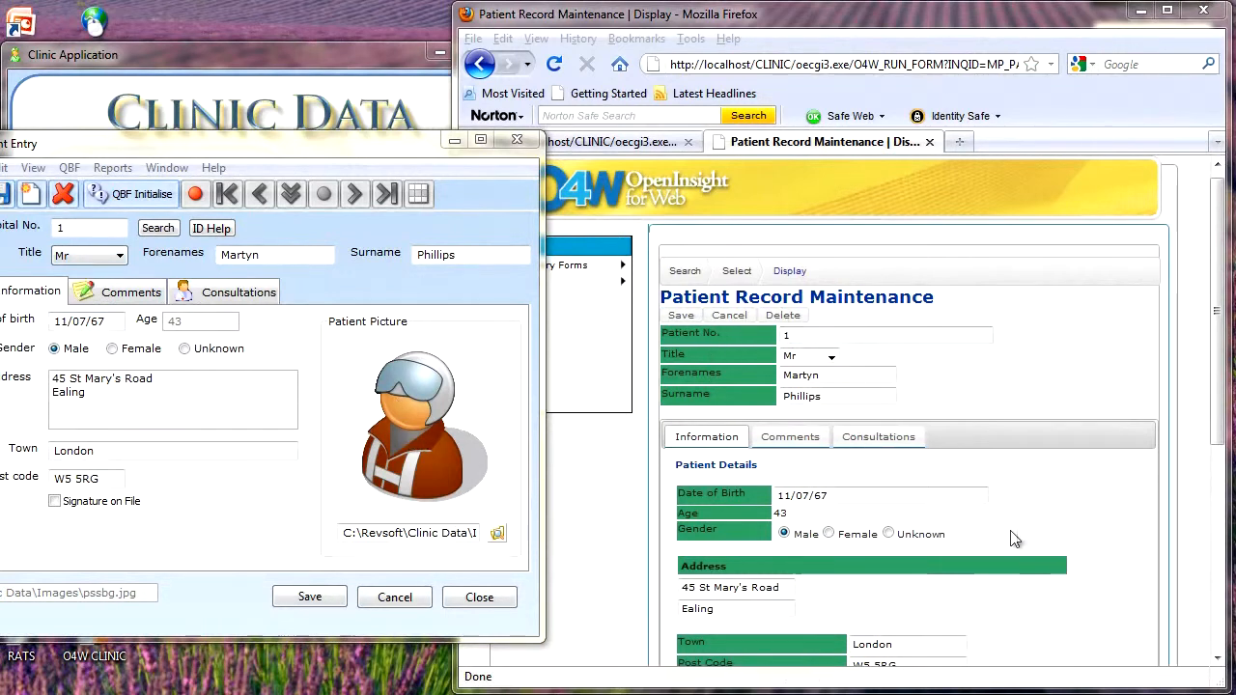
# - Examine the web record's Image URL and picture against the same patient's picture in the desktop Clinic Application
pyautogui.click(1218, 446)
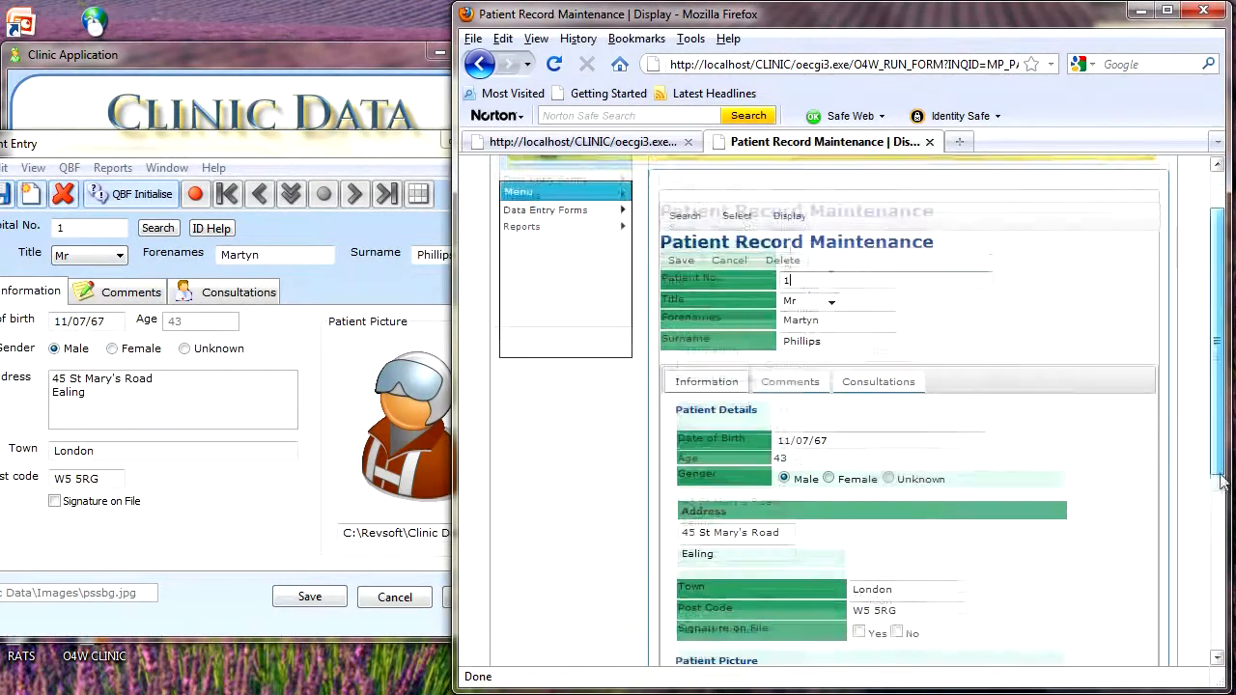
pyautogui.scroll(-6, 830, 507)
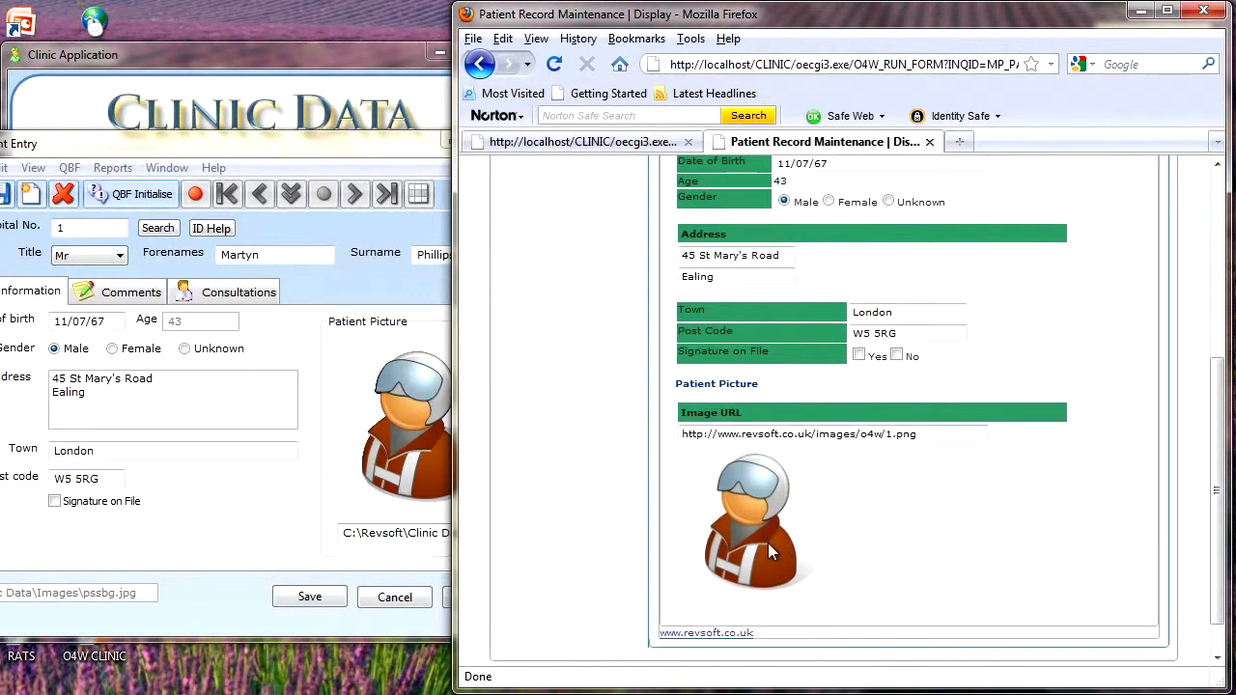
pyautogui.scroll(6, 772, 386)
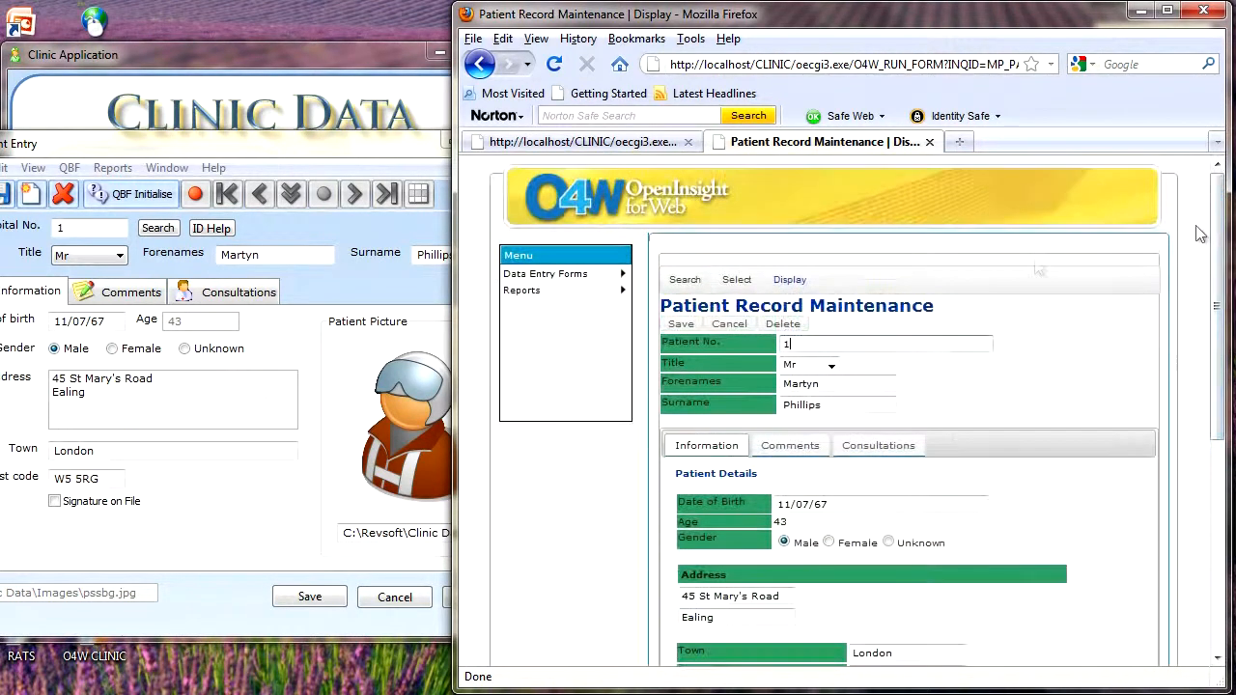
# - Search the web form again with the same surname and open the second matching patient record
pyautogui.click(684, 279)
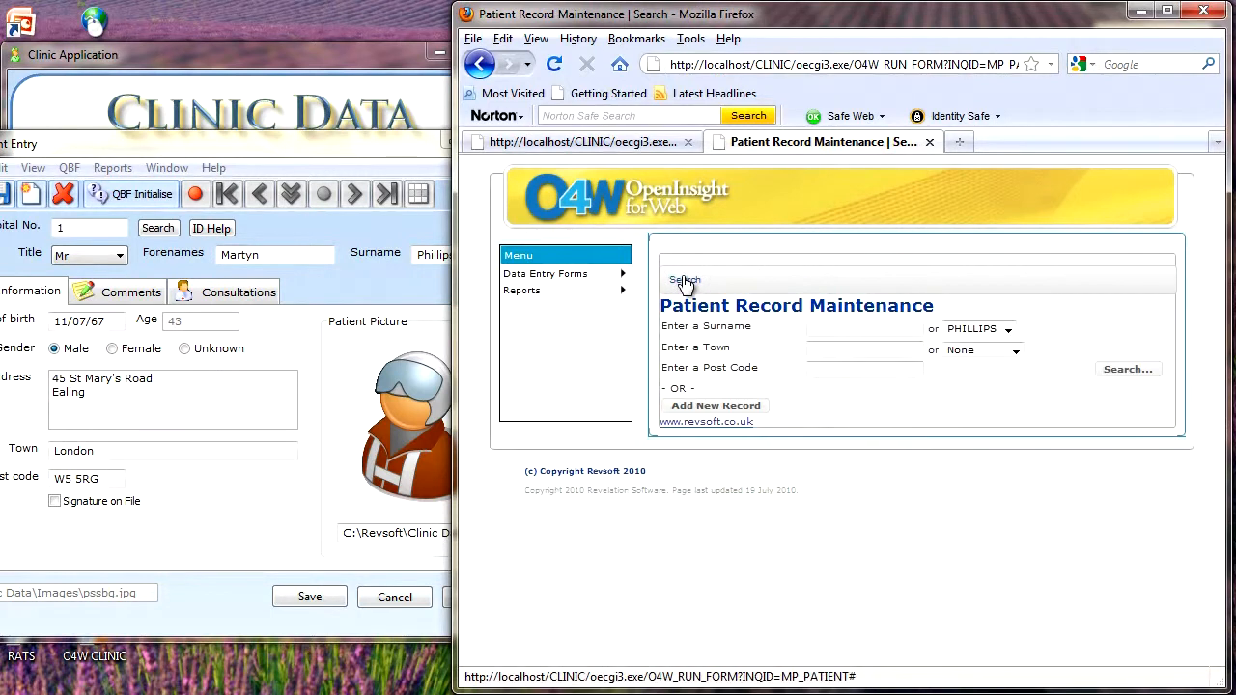
pyautogui.click(1007, 331)
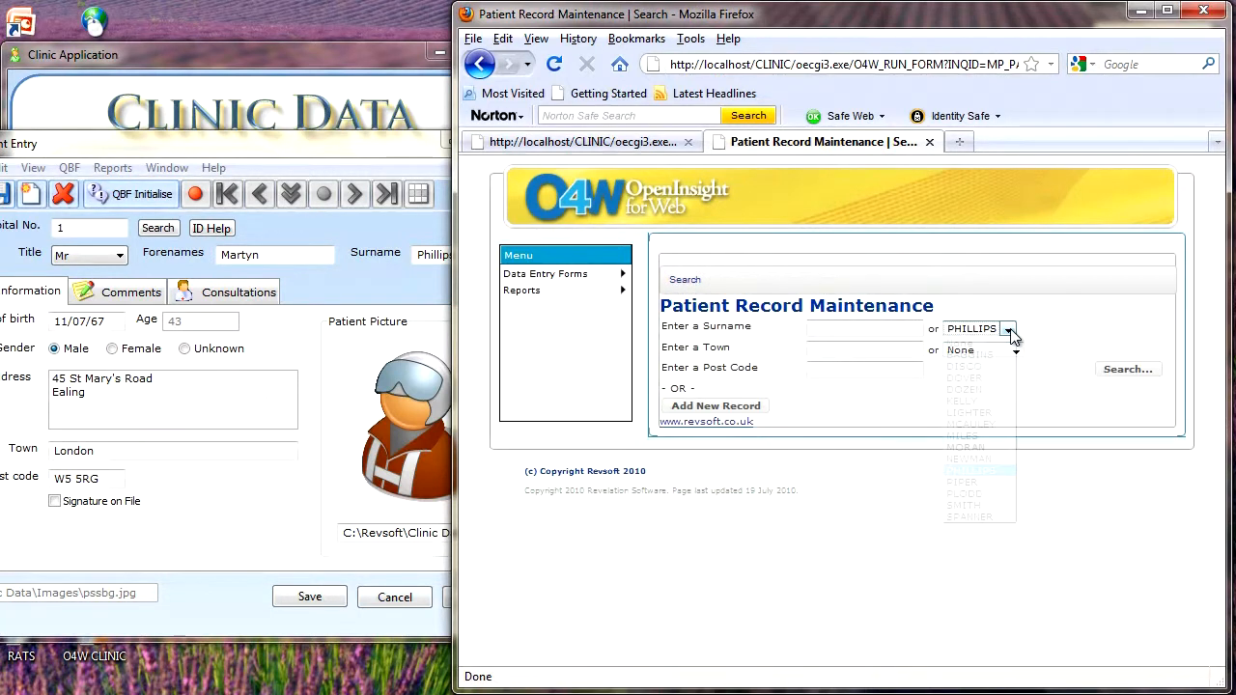
pyautogui.click(971, 470)
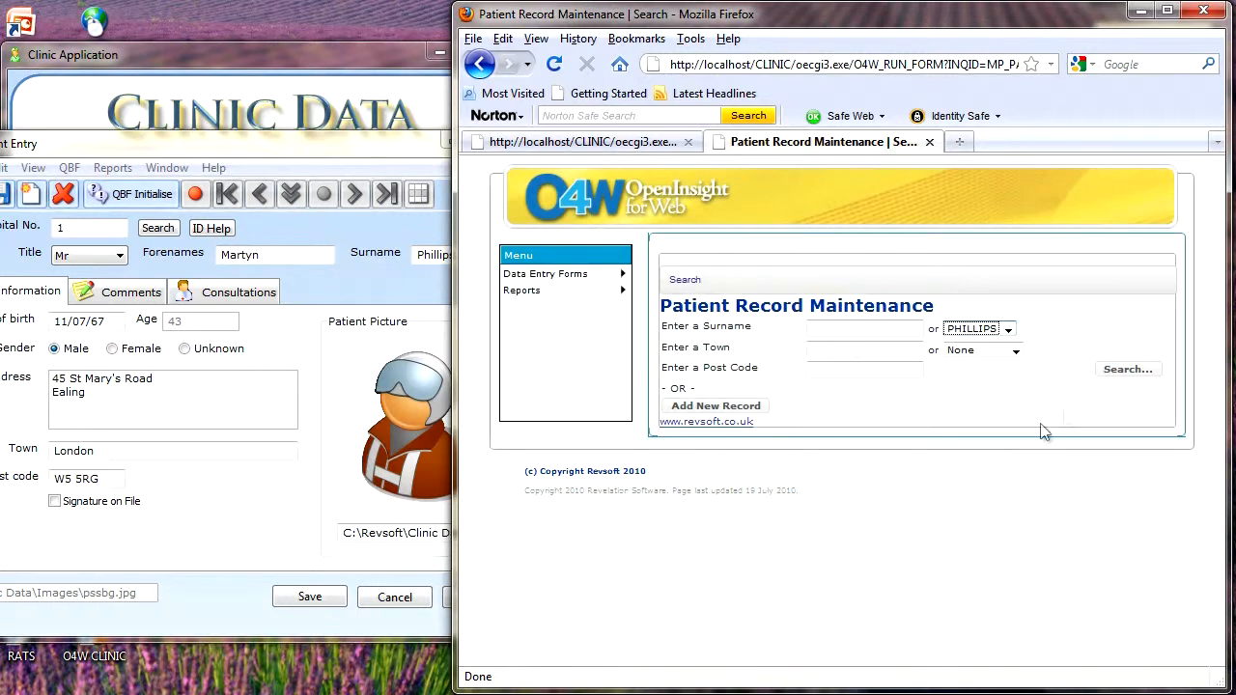
pyautogui.click(1120, 371)
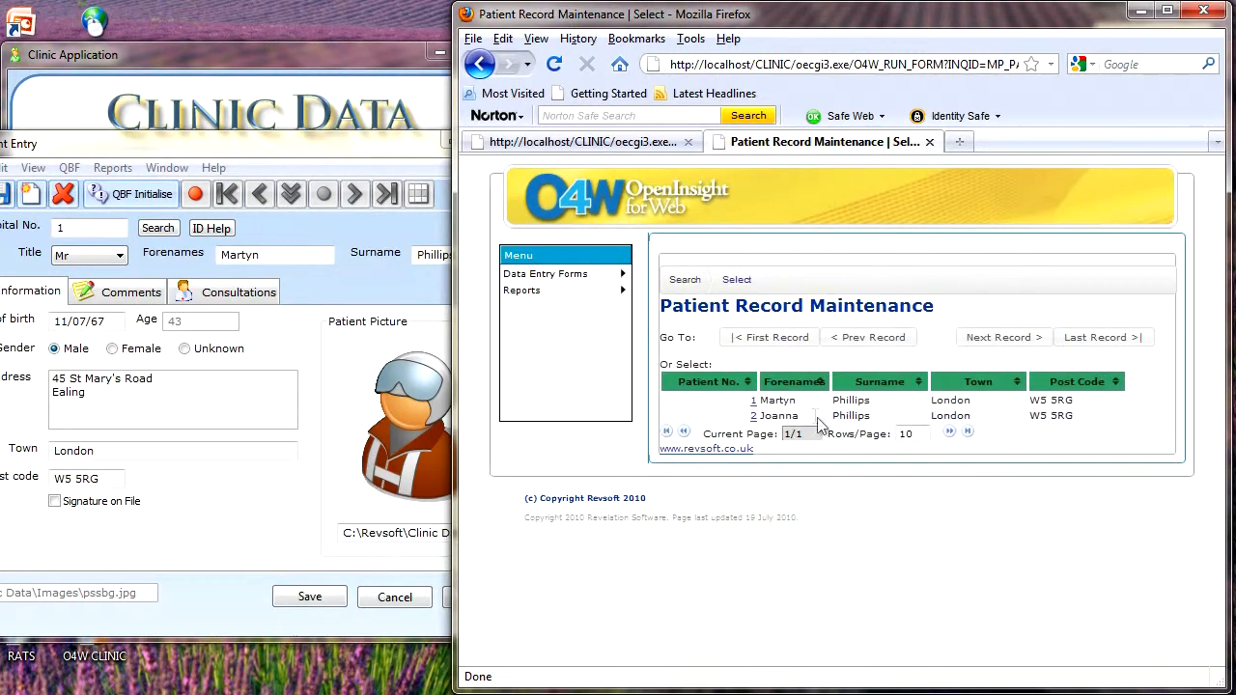
pyautogui.click(754, 417)
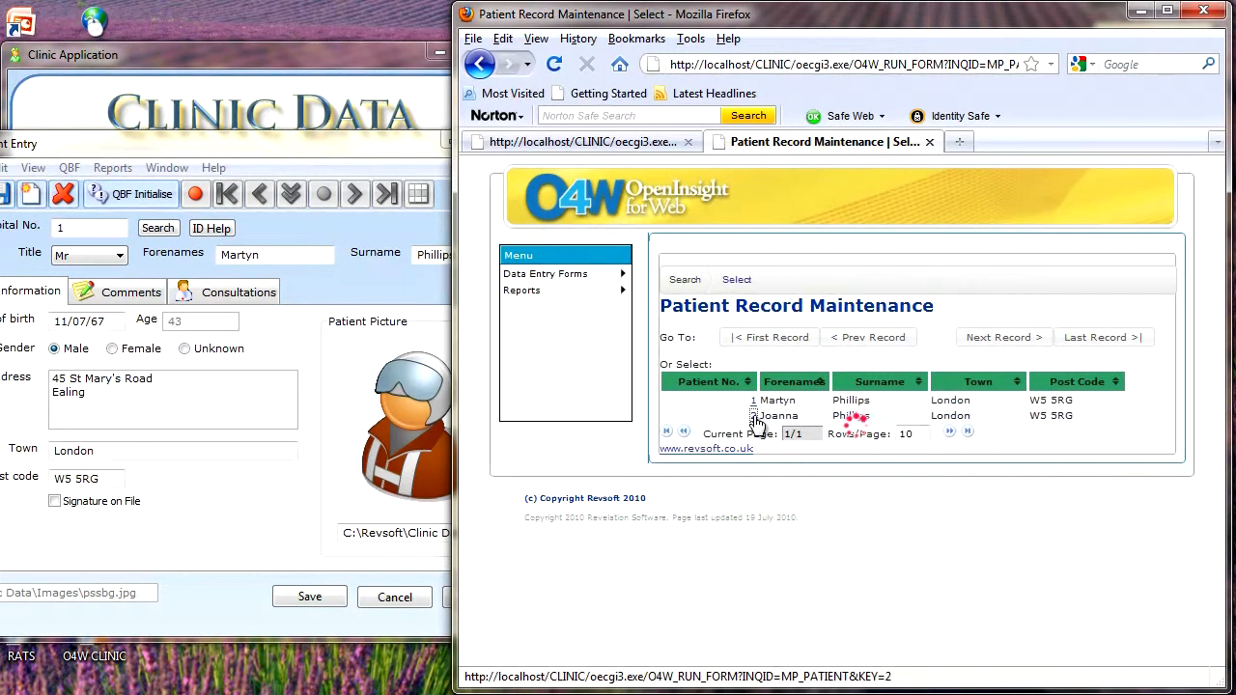
# - Switch to the desktop Clinic Application and load the same patient by entering the hospital number
pyautogui.click(19, 234)
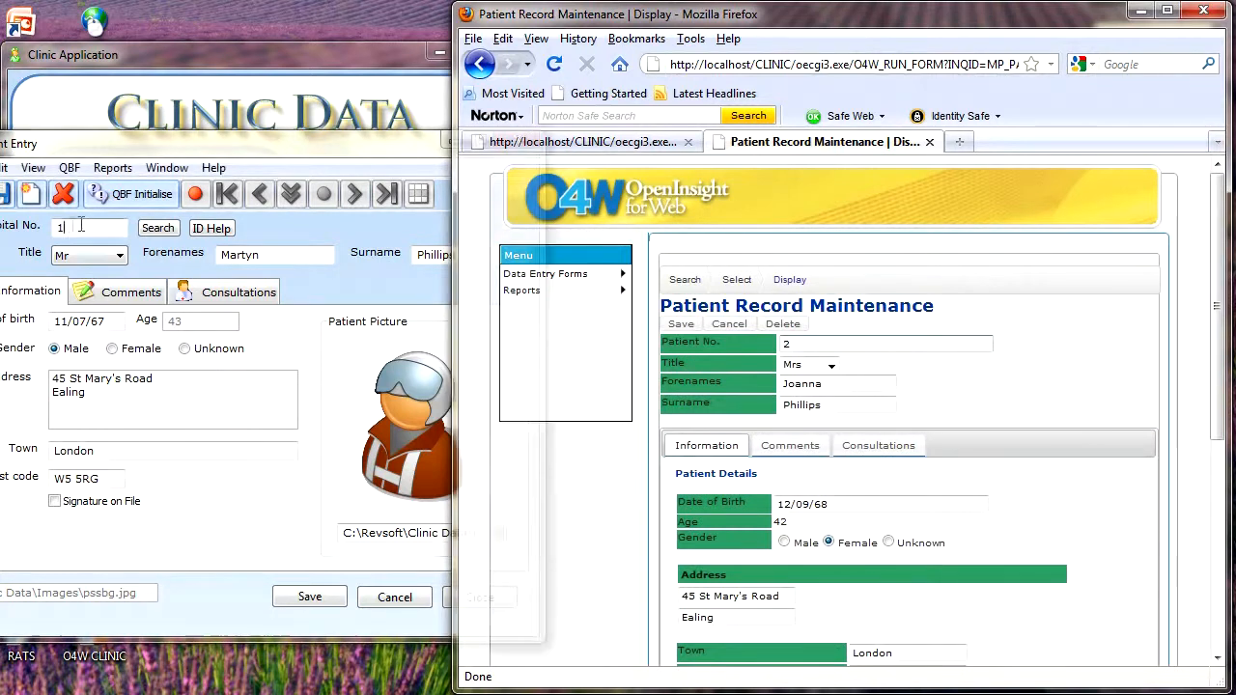
pyautogui.write('2')
pyautogui.press('Tab')
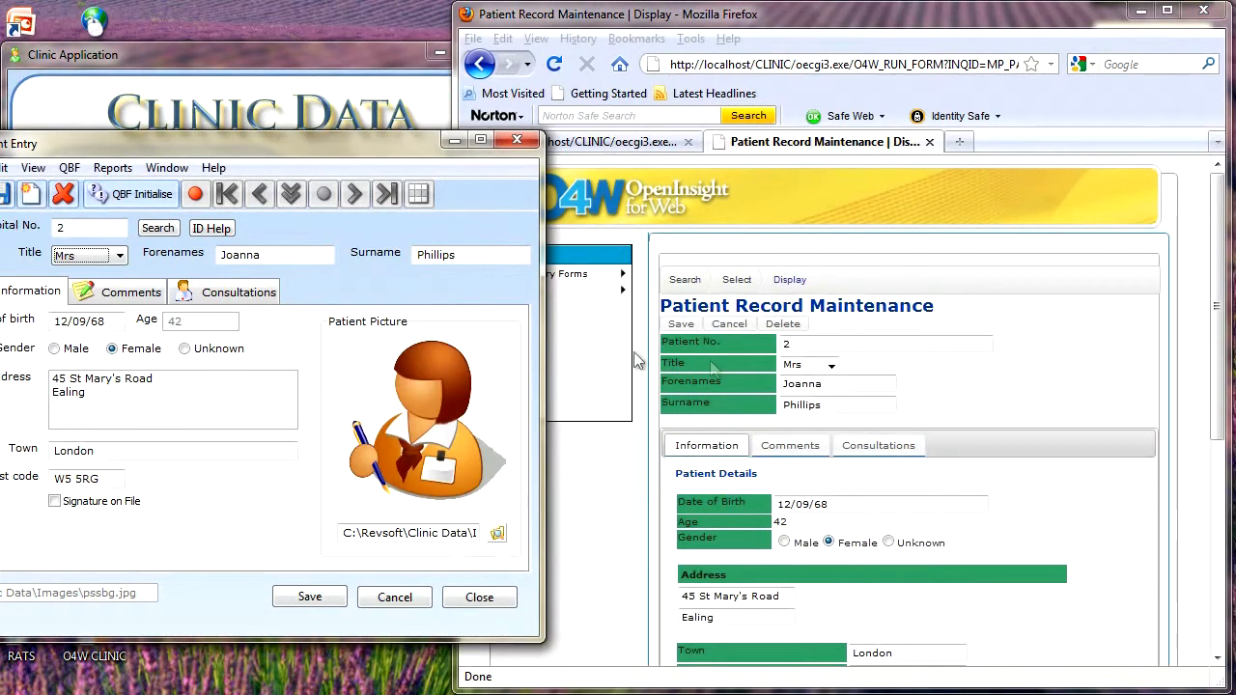
# - Compare the second patient's picture in the web form with the one in the desktop patient entry window
pyautogui.click(1036, 403)
pyautogui.scroll(-7, 1035, 403)
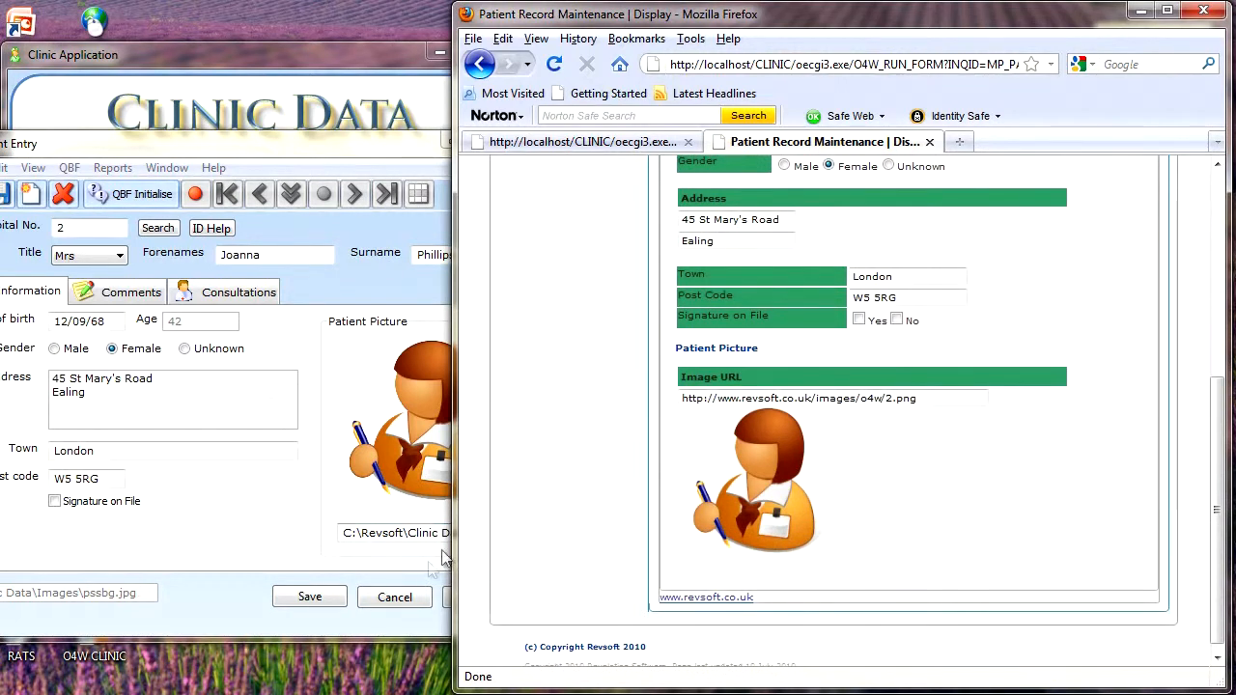
pyautogui.click(222, 512)
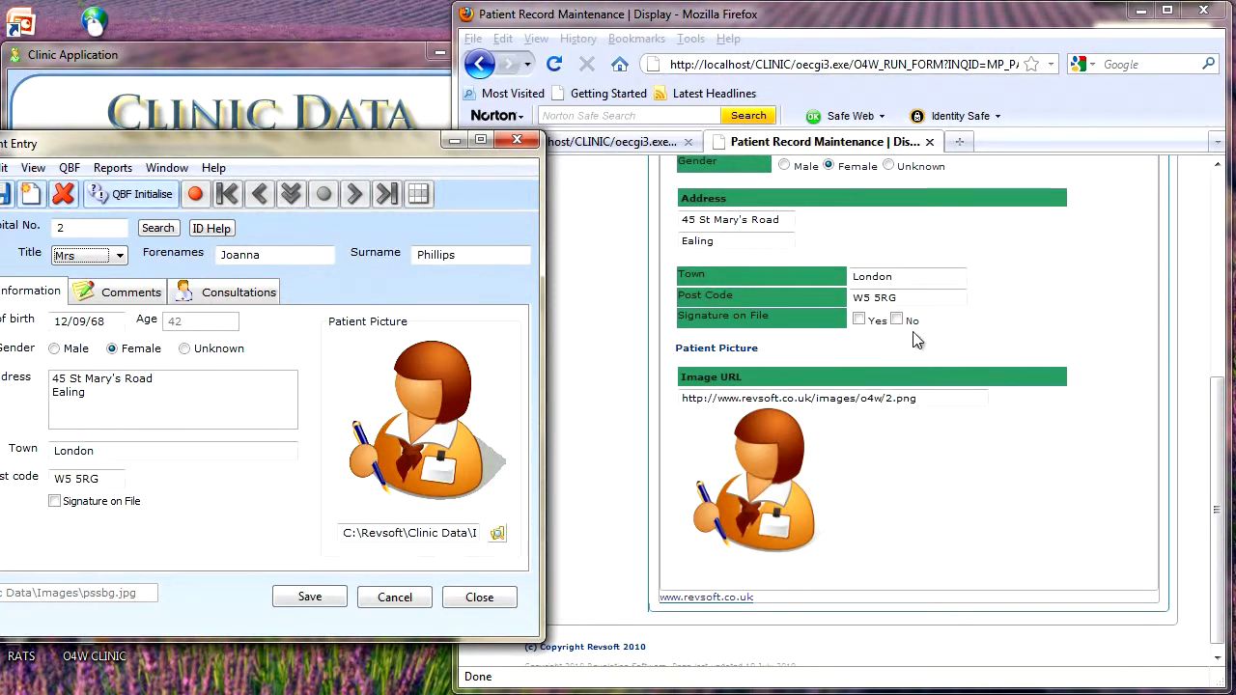
pyautogui.click(599, 348)
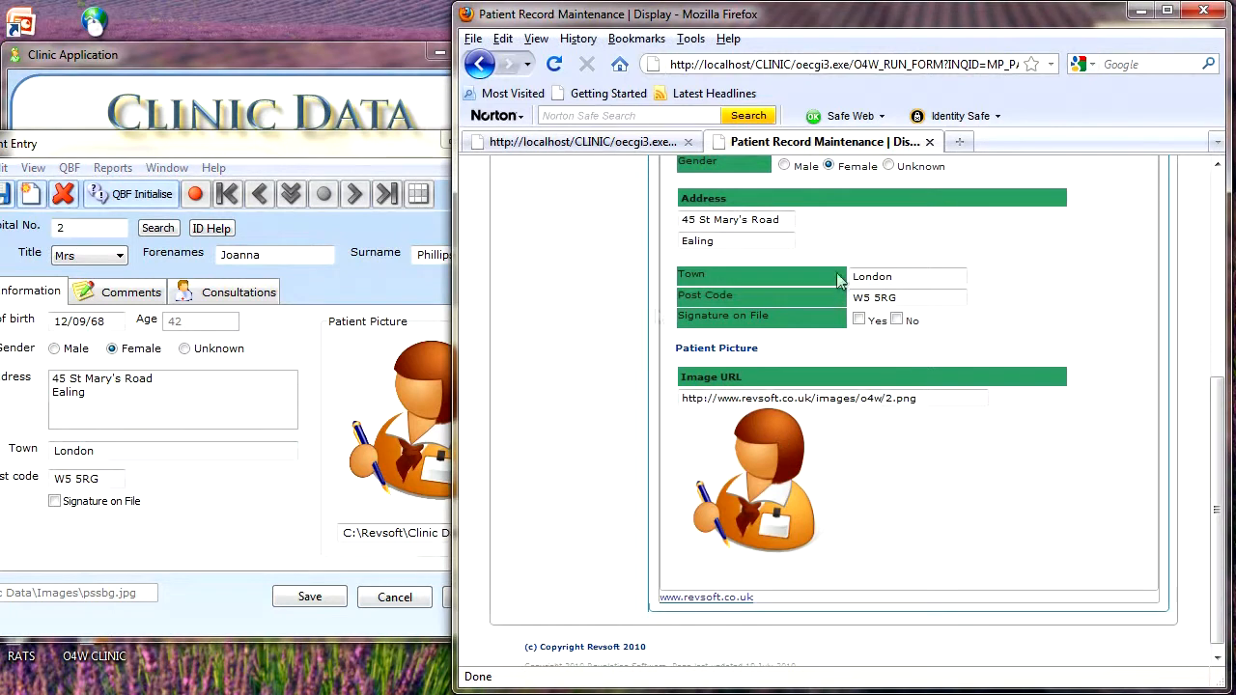